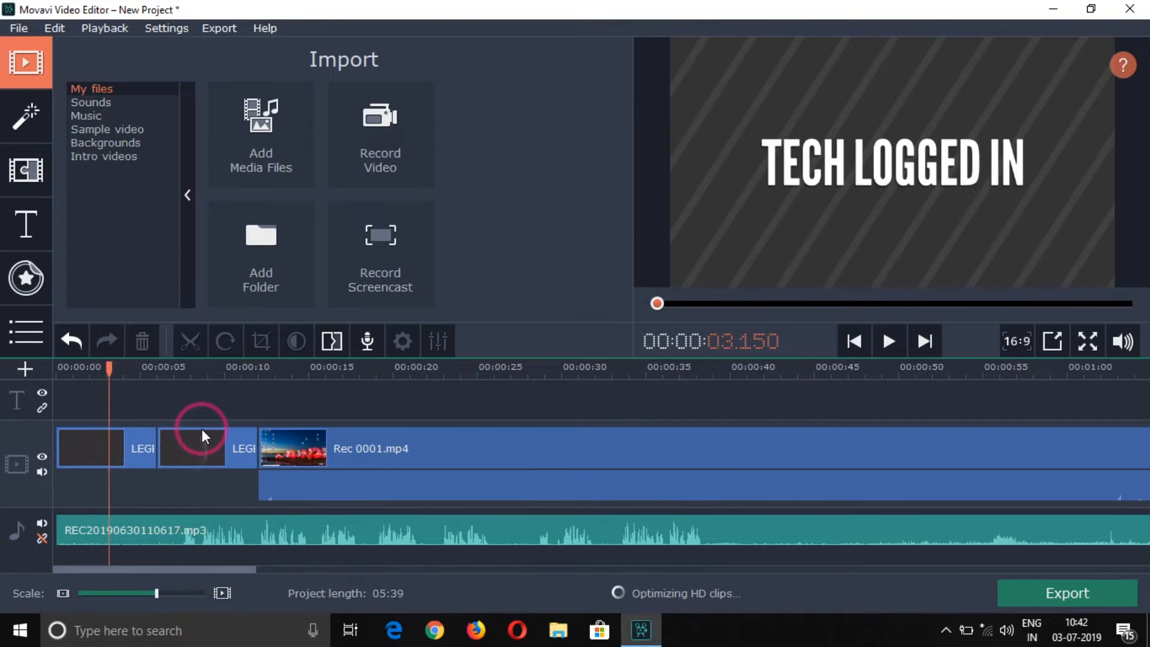
Delete the TECH LOGGED IN intro clip at the beginning of the video track.
left_click(101, 450)
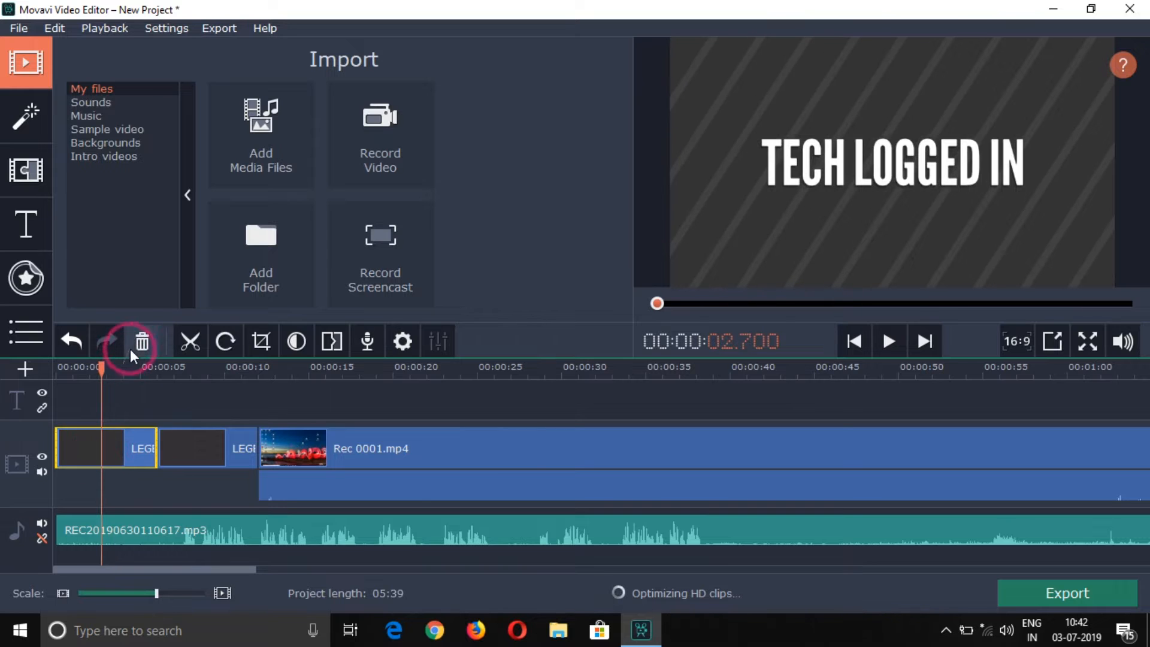
left_click(135, 345)
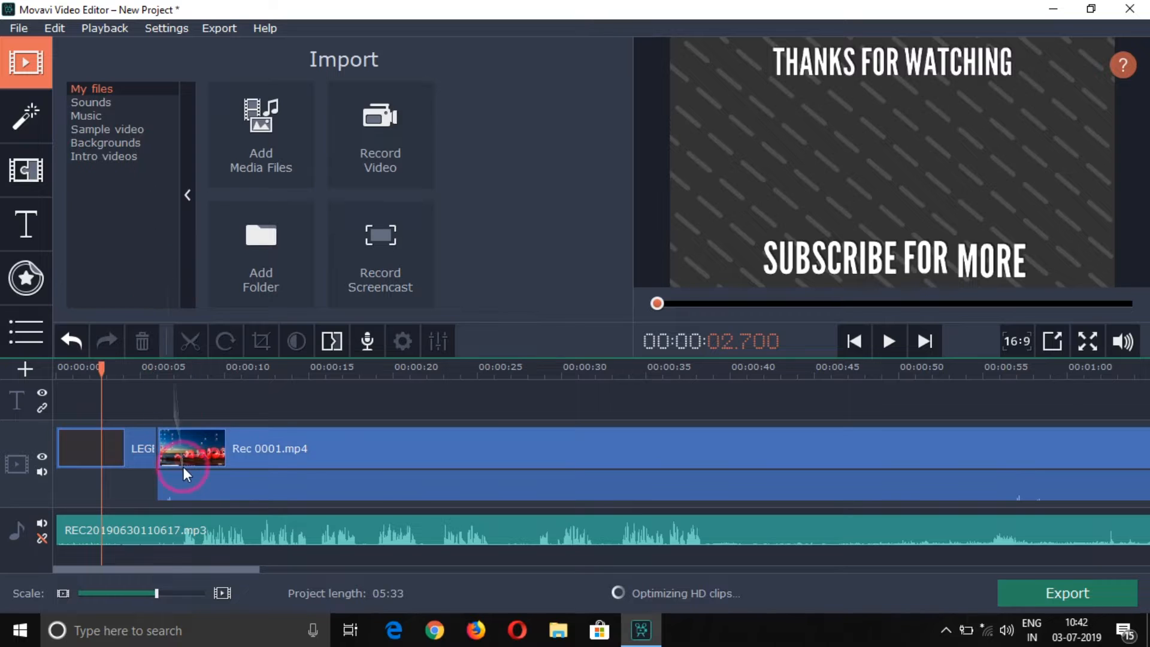
Move the THANKS FOR WATCHING clip from the beginning of the video track to the end, after Rec 0001.mp4.
left_click(264, 448)
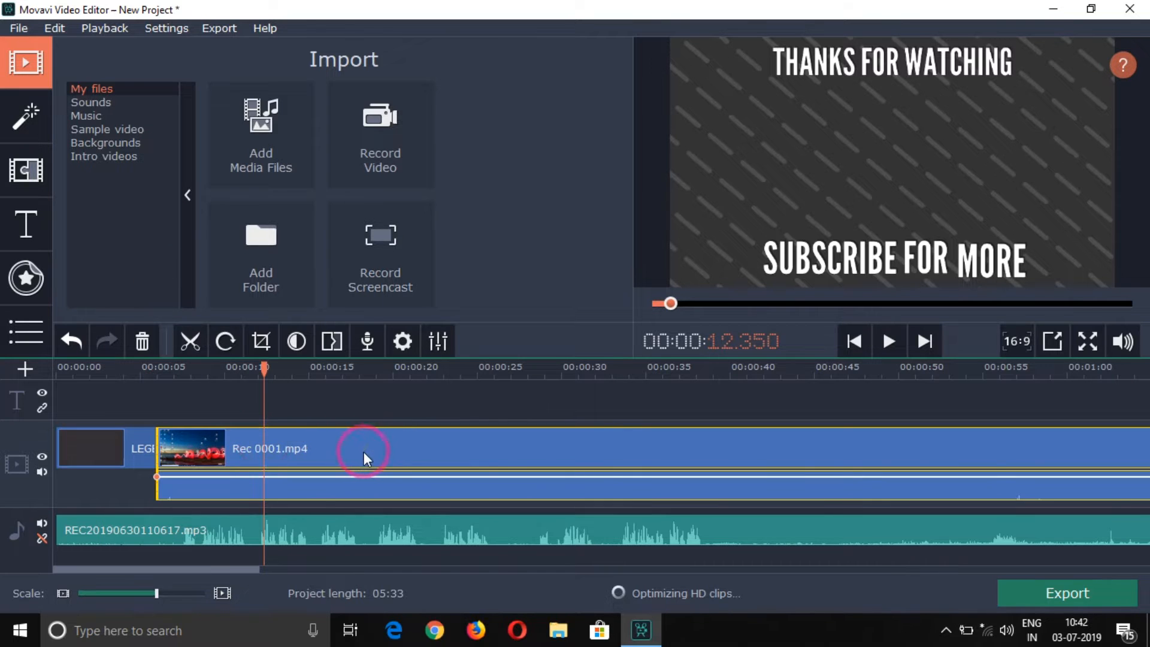
left_click(85, 450)
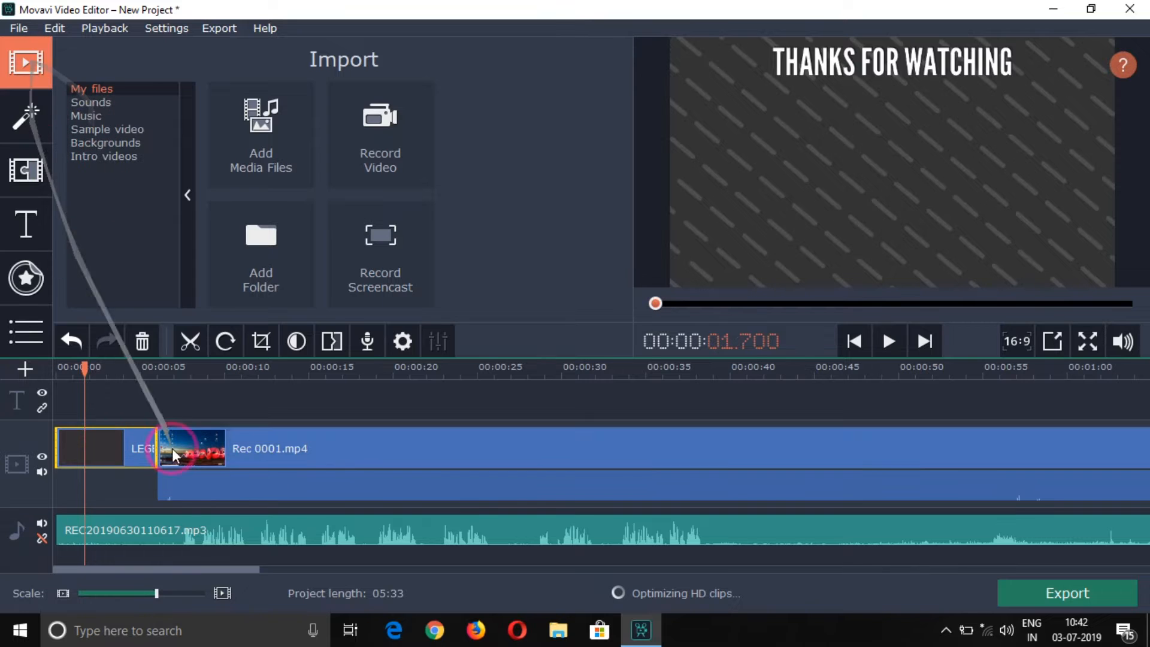
left_click(202, 397)
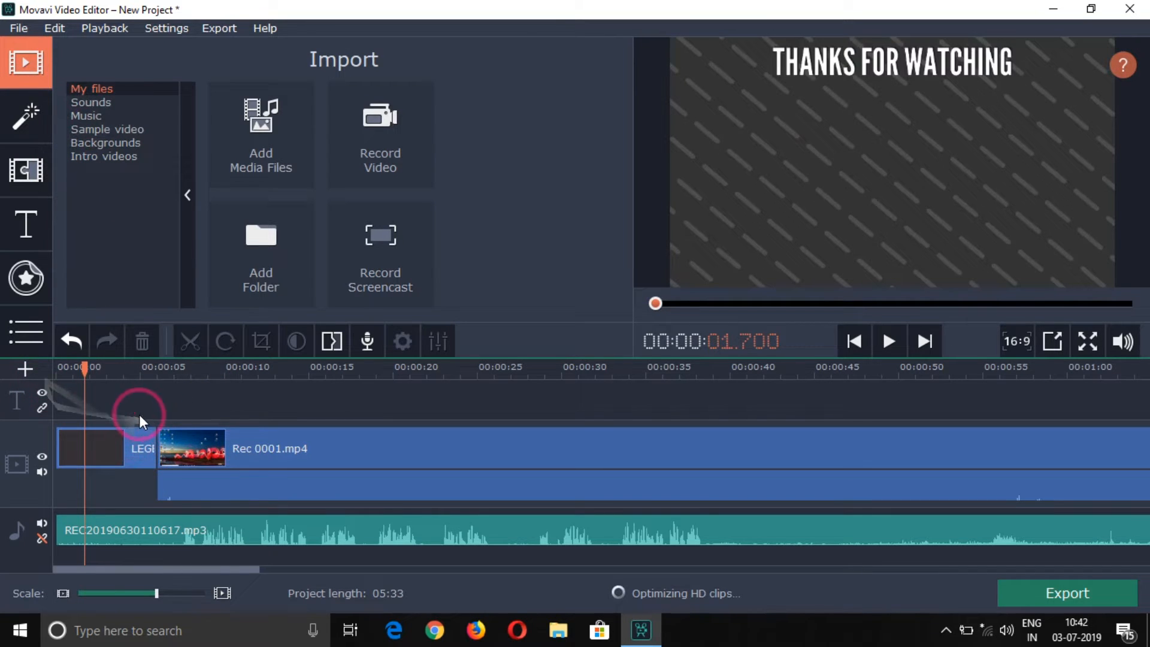
left_click_drag(154, 434, 127, 452)
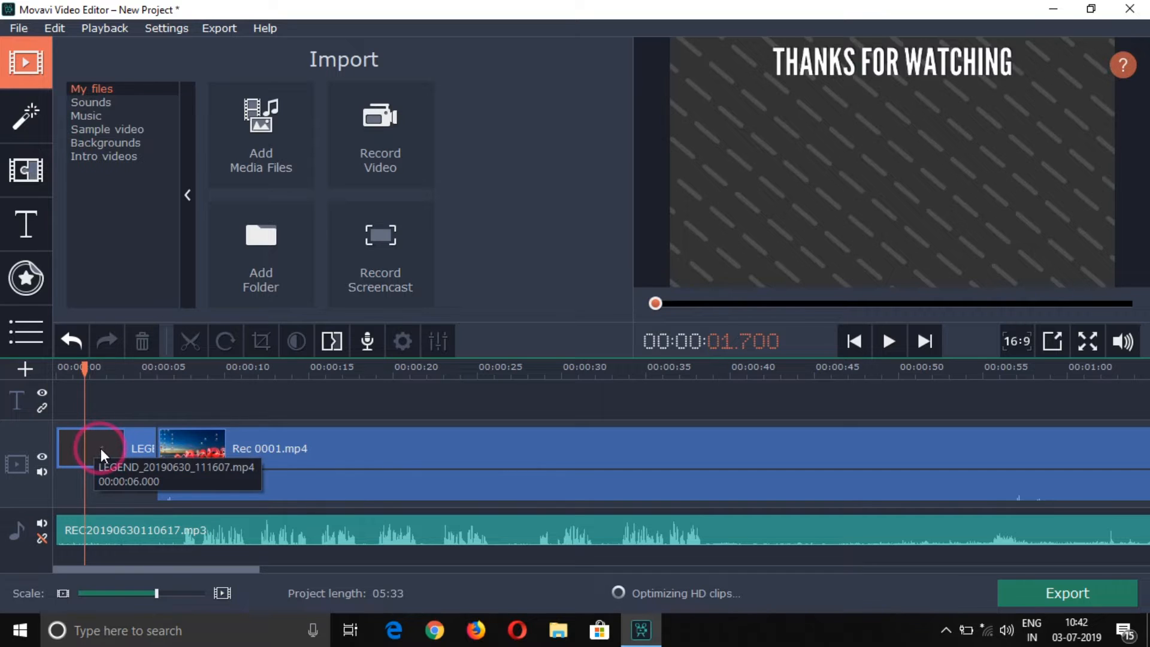
left_click_drag(100, 449, 313, 451)
left_click_drag(410, 437, 102, 442)
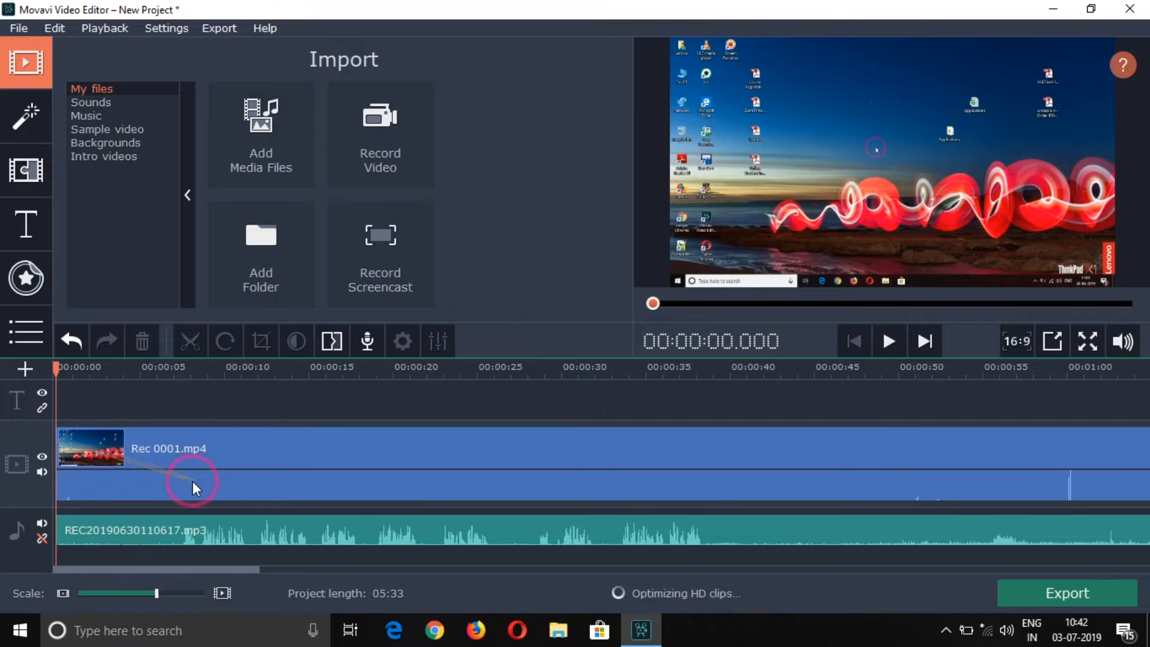
left_click(237, 461)
left_click_drag(180, 570, 1012, 548)
left_click(932, 474)
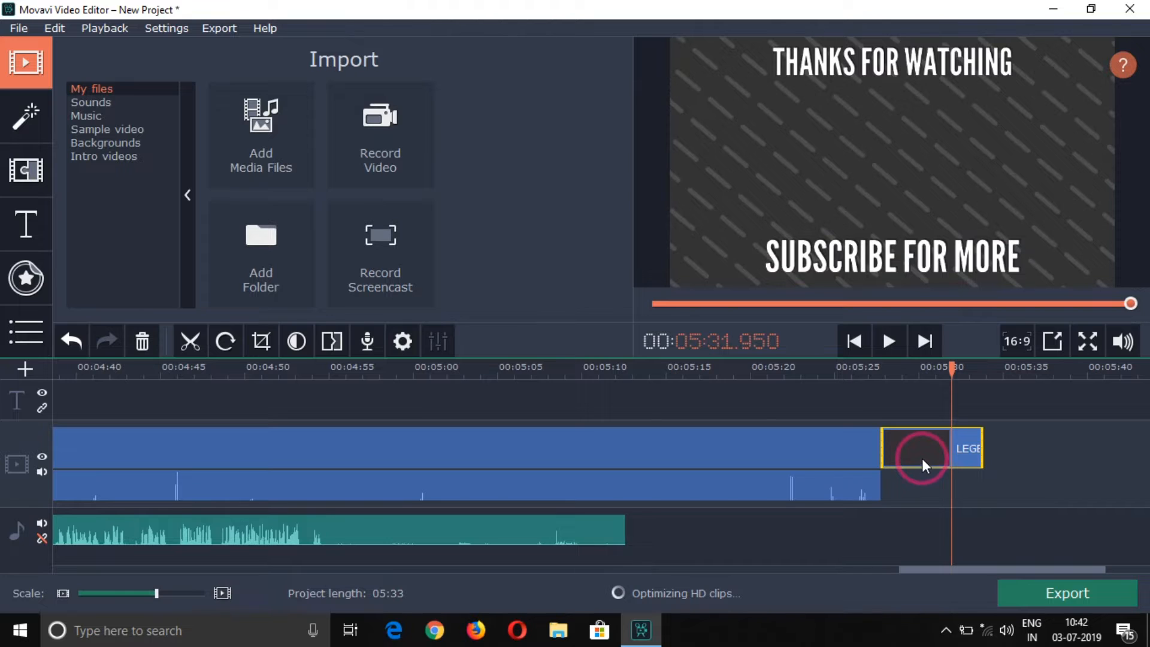
Delete the original audio attached to the Rec 0001.mp4 clip, keeping its video.
left_click(947, 574)
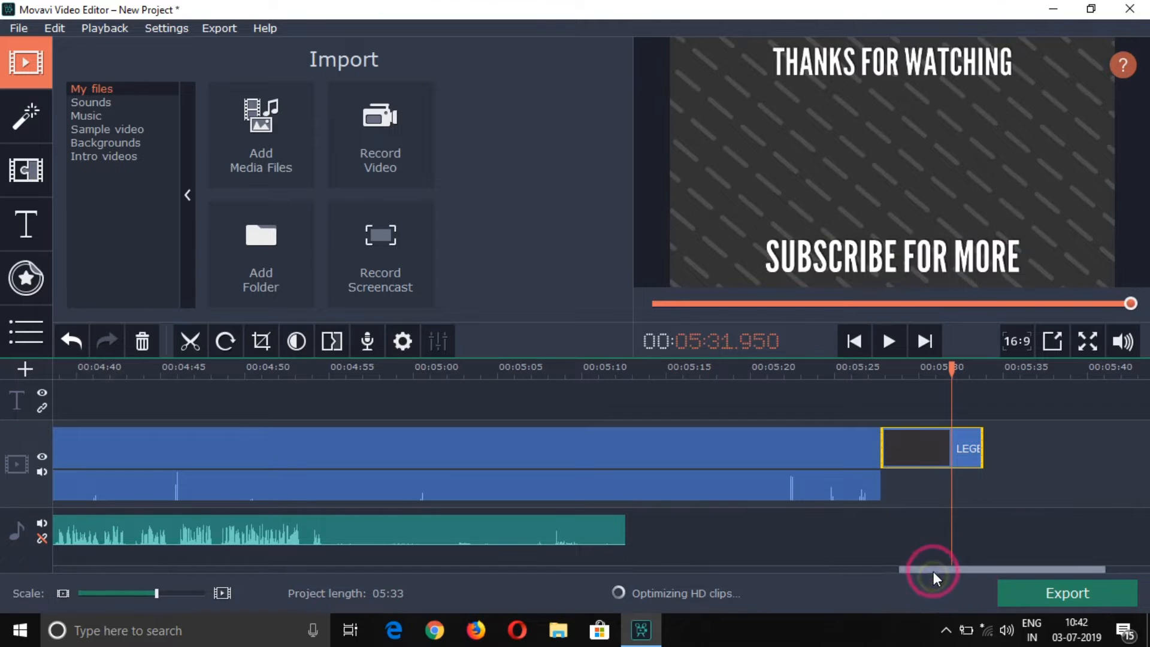
left_click(239, 489)
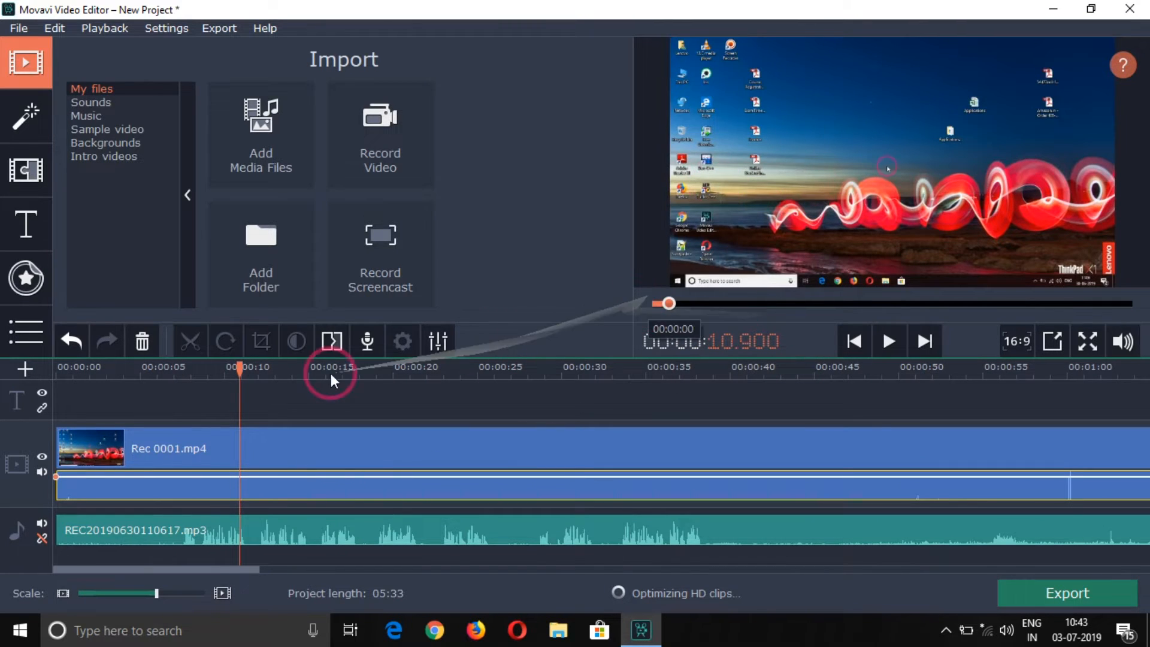
right_click(139, 484)
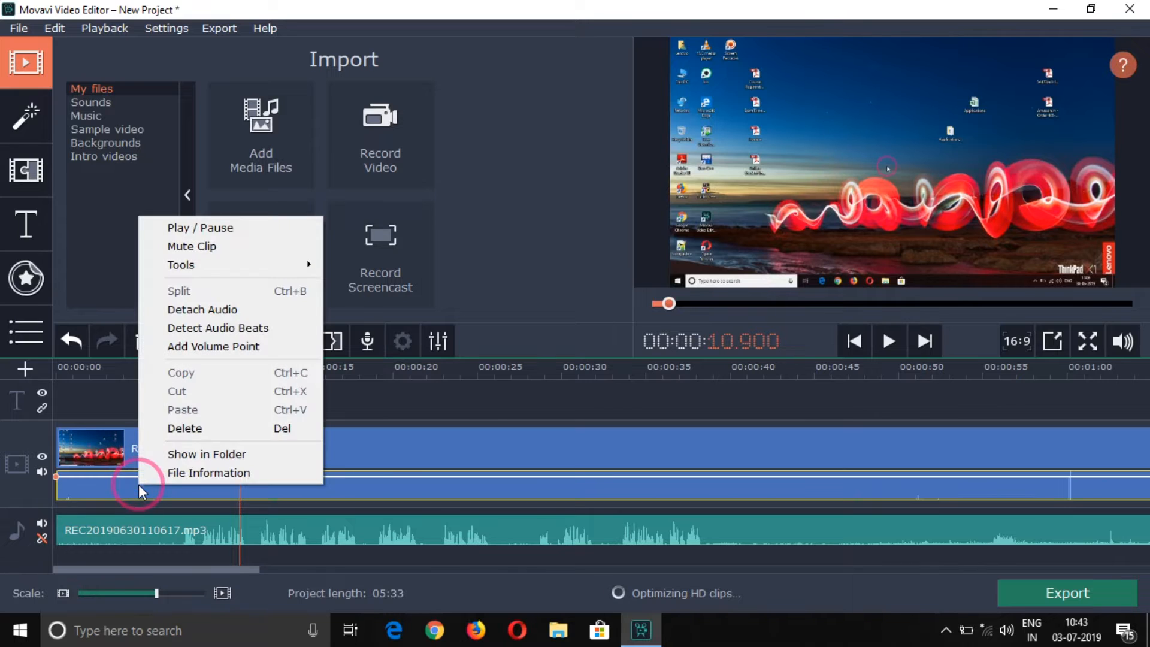
left_click(216, 427)
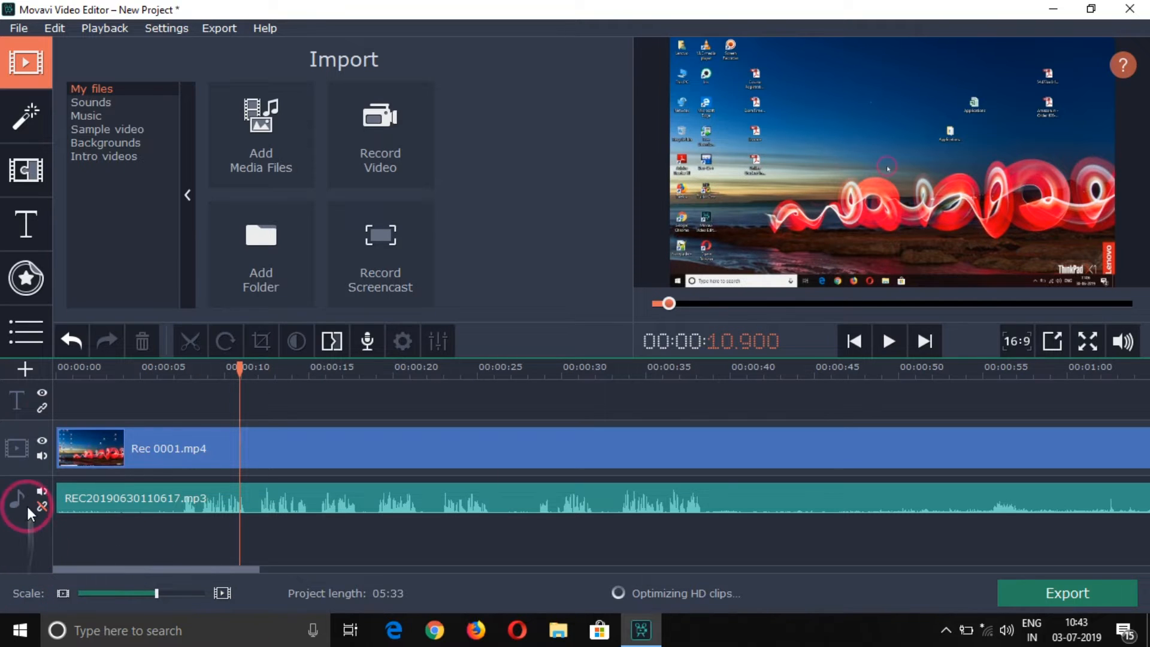
Split the REC20190630110617.mp3 audio clip at 00:00:07.400, just before its waveform rises.
left_click(120, 502)
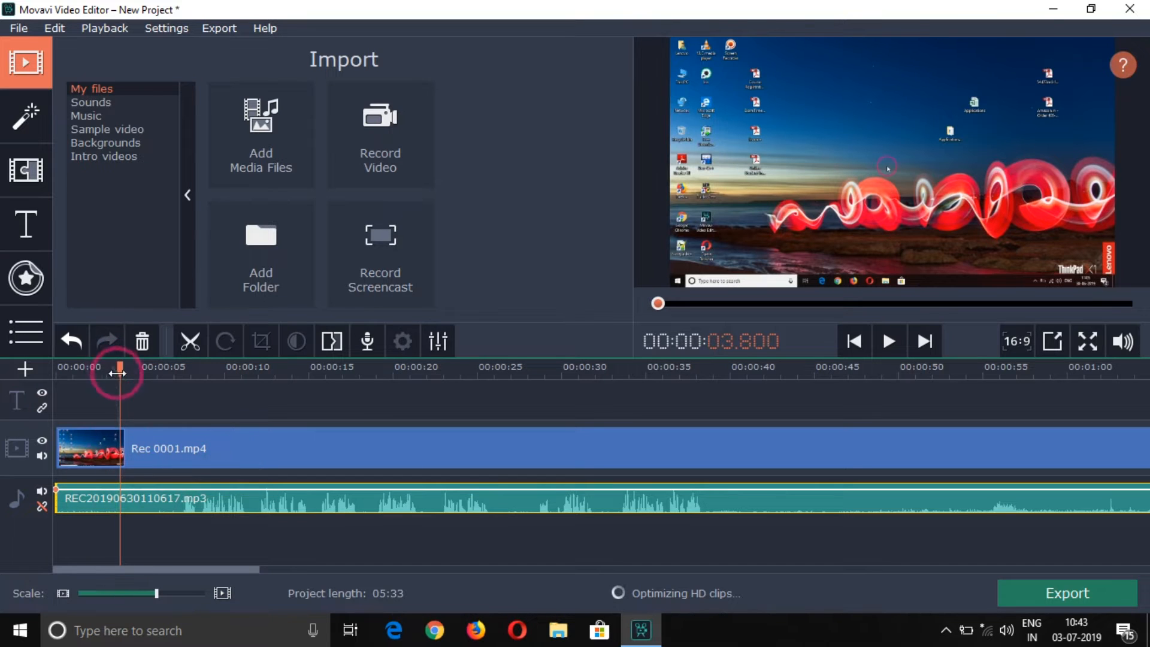
left_click_drag(124, 377, 159, 383)
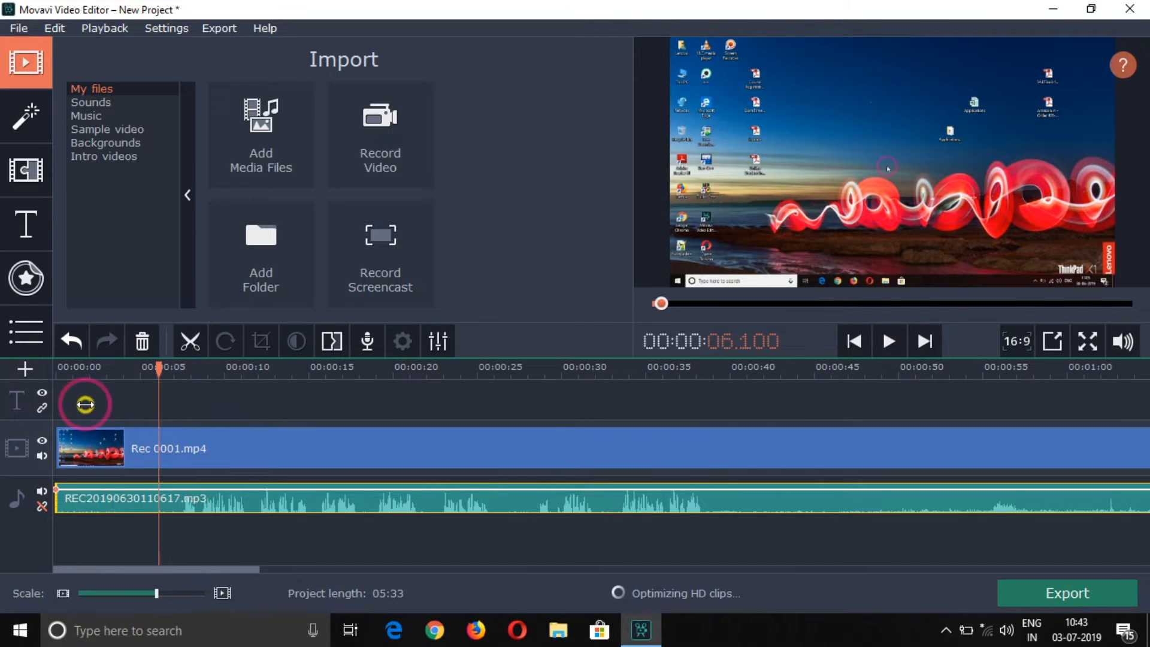
left_click(58, 405)
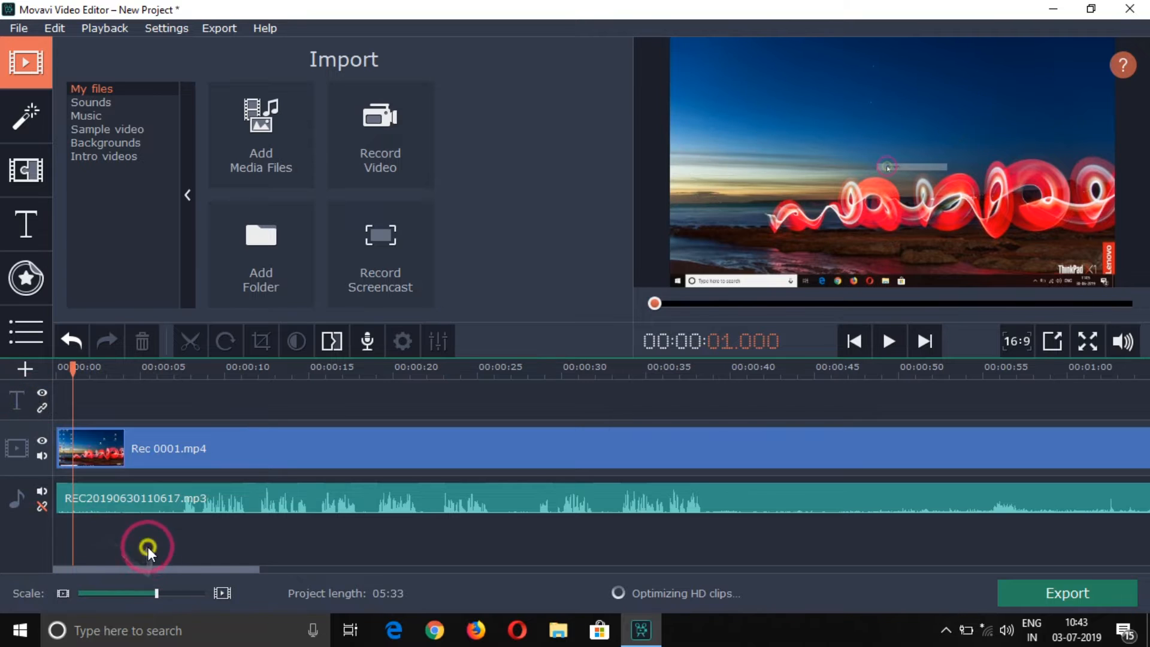
left_click_drag(149, 573, 151, 483)
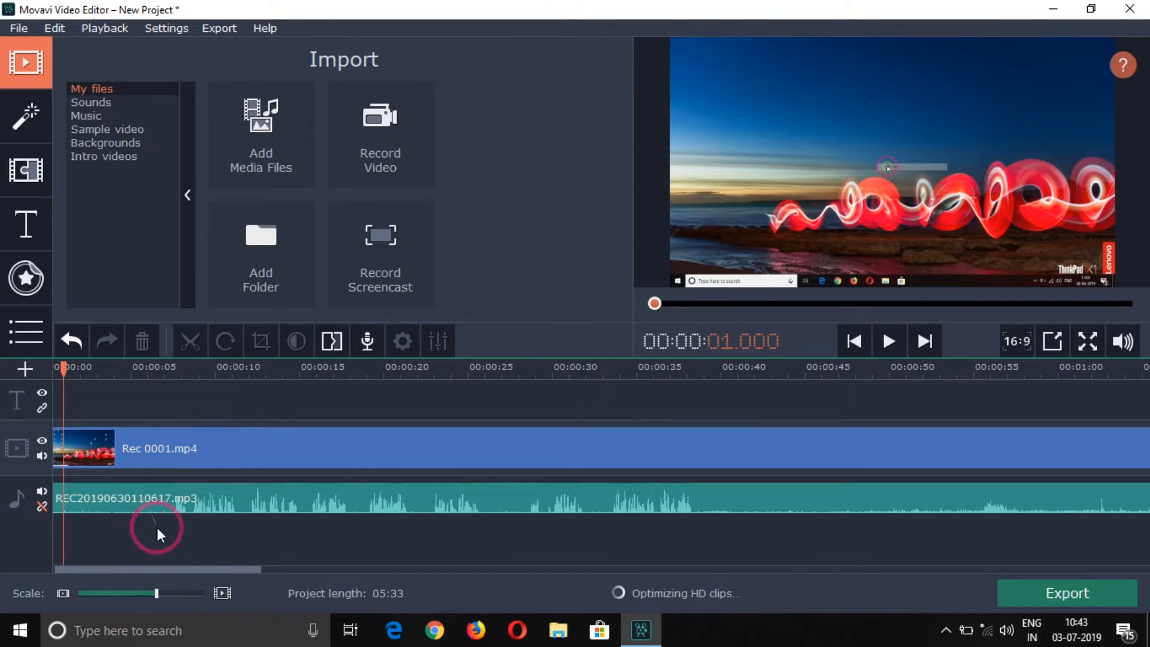
left_click_drag(172, 575, 134, 576)
left_click(174, 496)
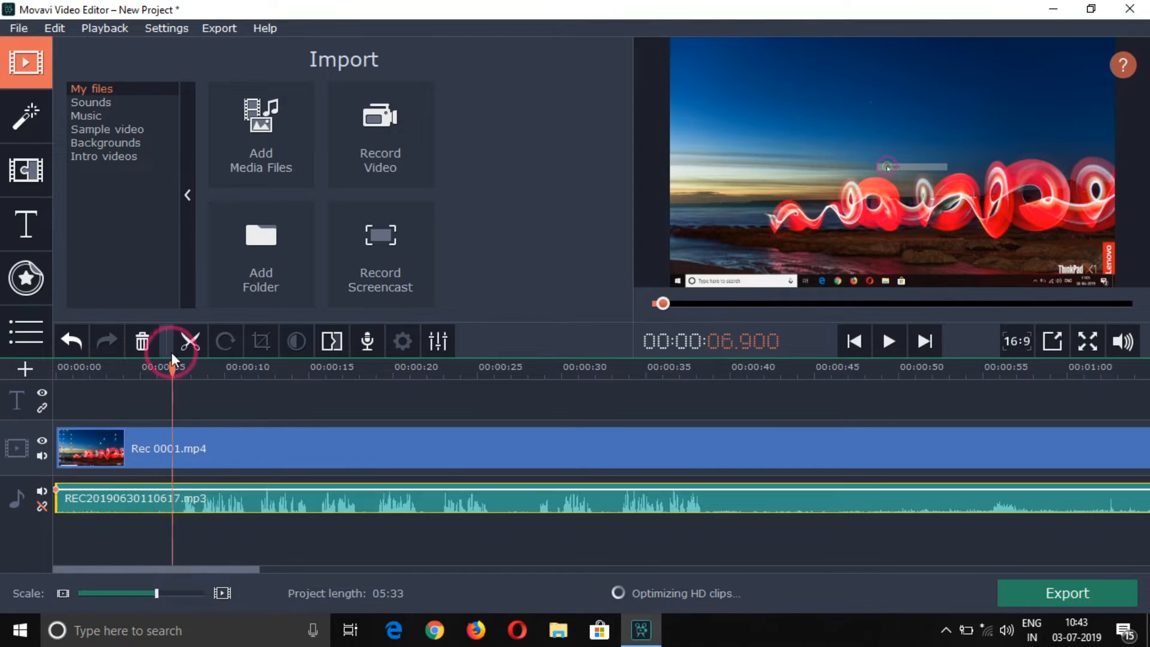
left_click_drag(174, 368, 181, 378)
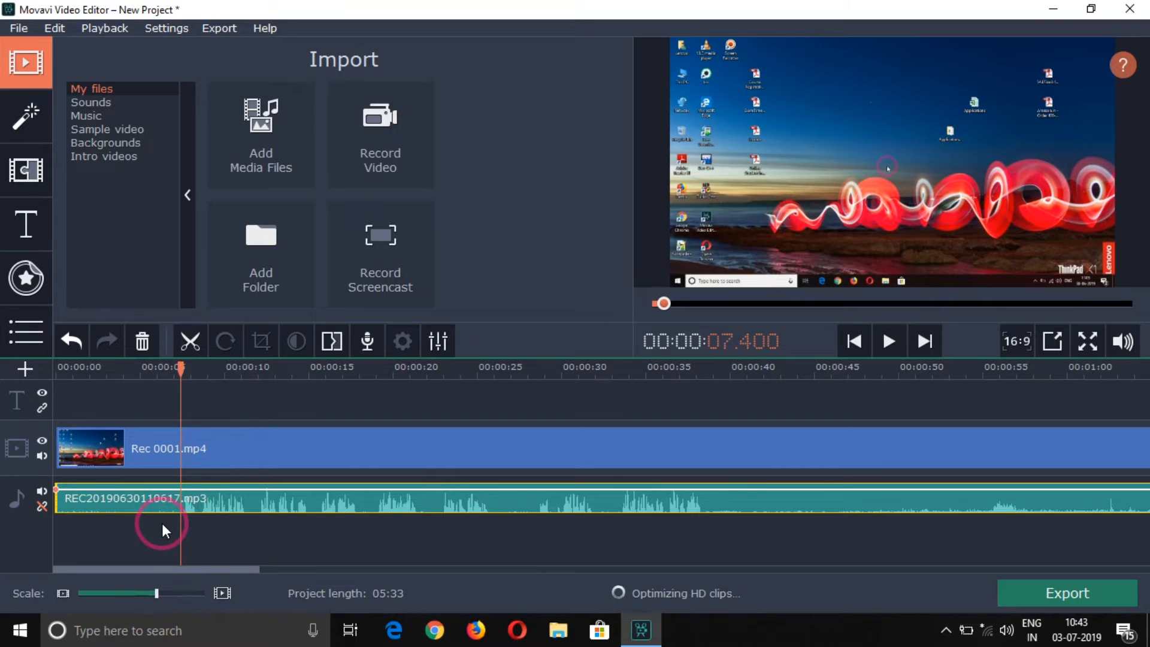
left_click(173, 446)
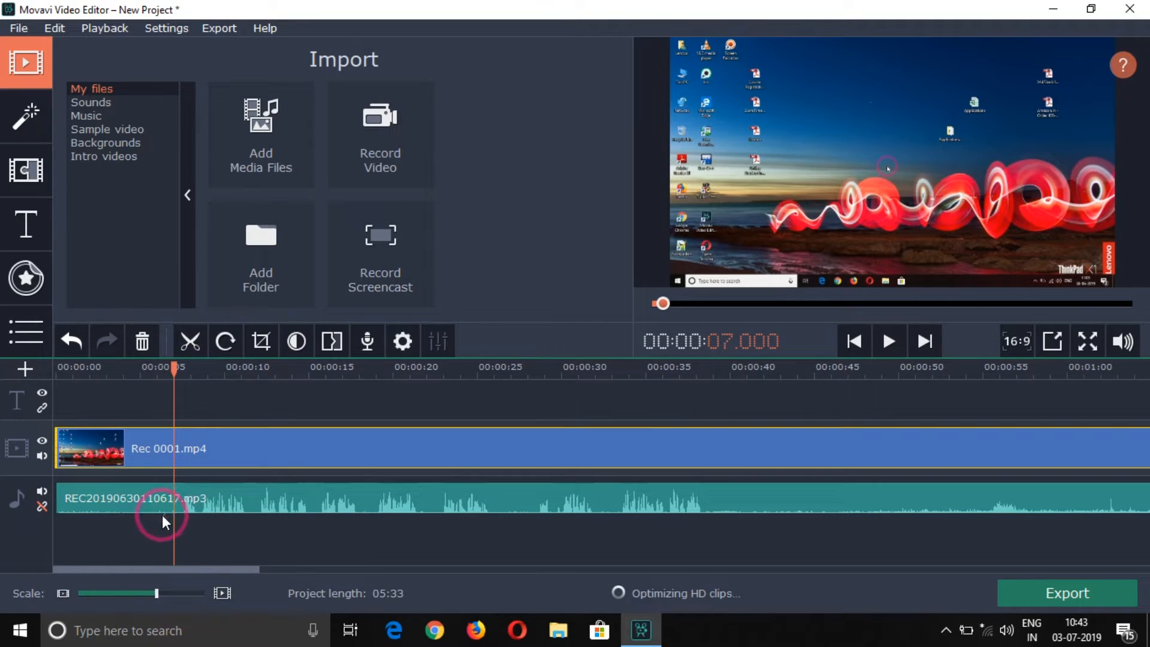
left_click(174, 500)
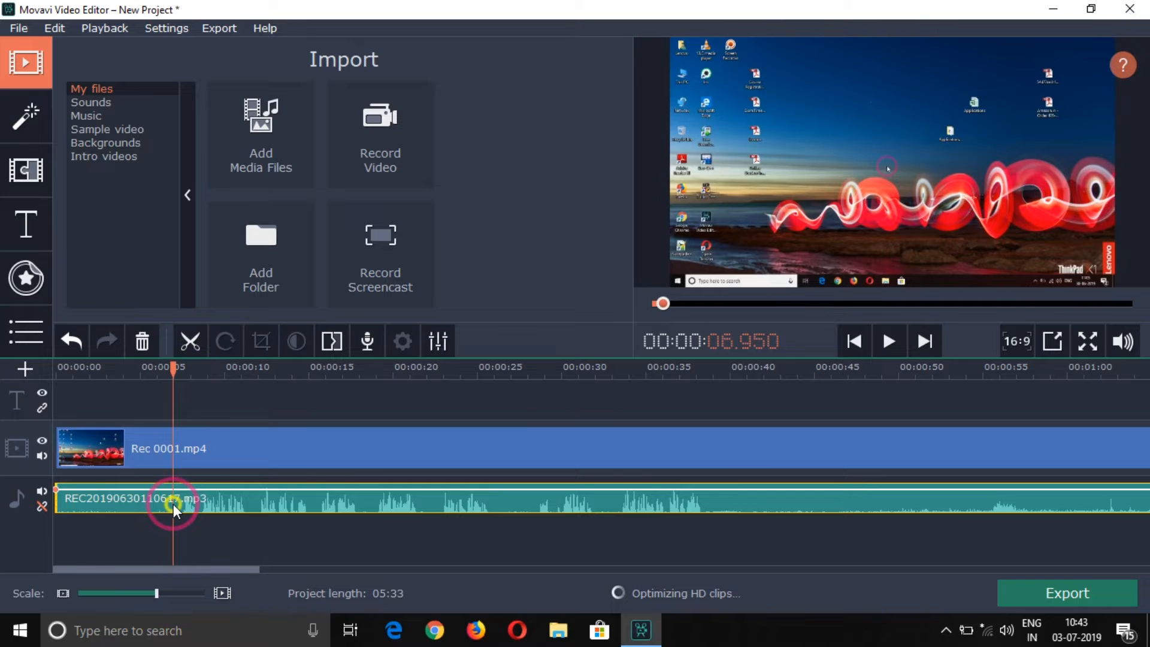
left_click(179, 368)
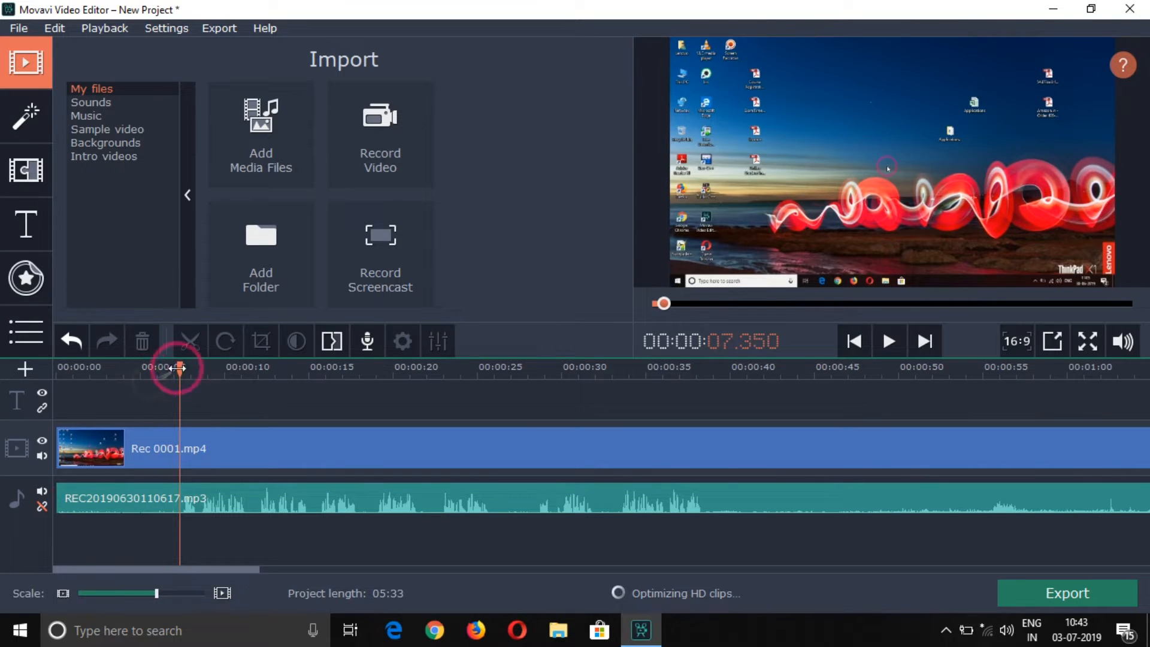
mouse_move(174, 367)
left_mouse_down()
mouse_move(164, 372)
mouse_move(175, 371)
left_mouse_up()
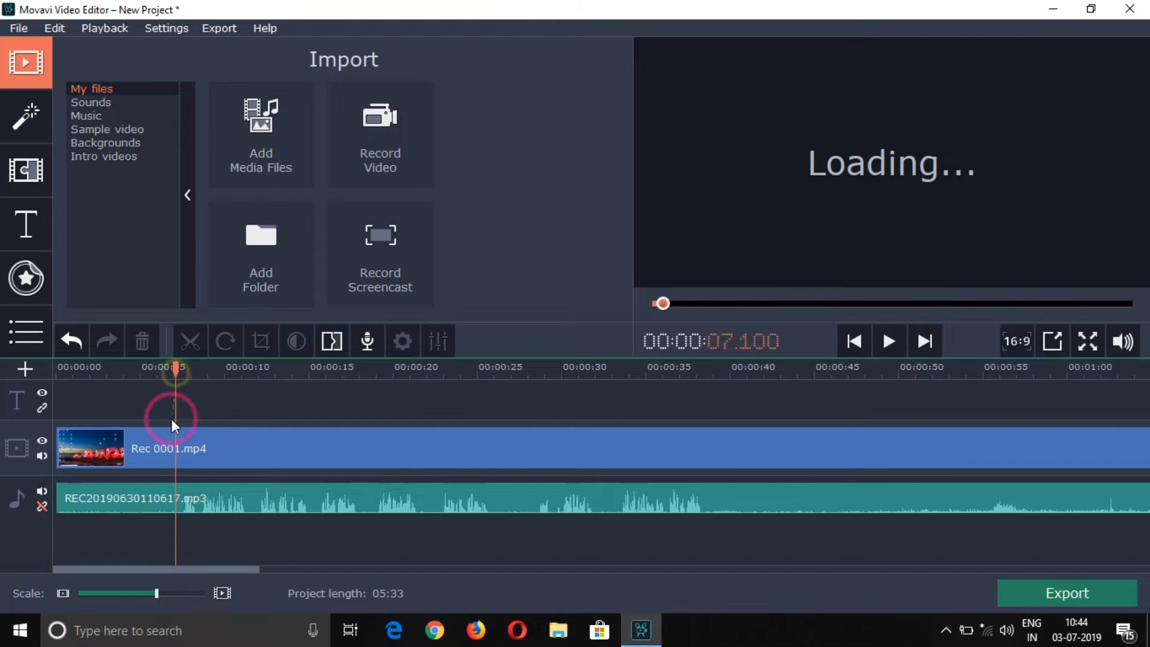
left_click(168, 458)
left_click(177, 502)
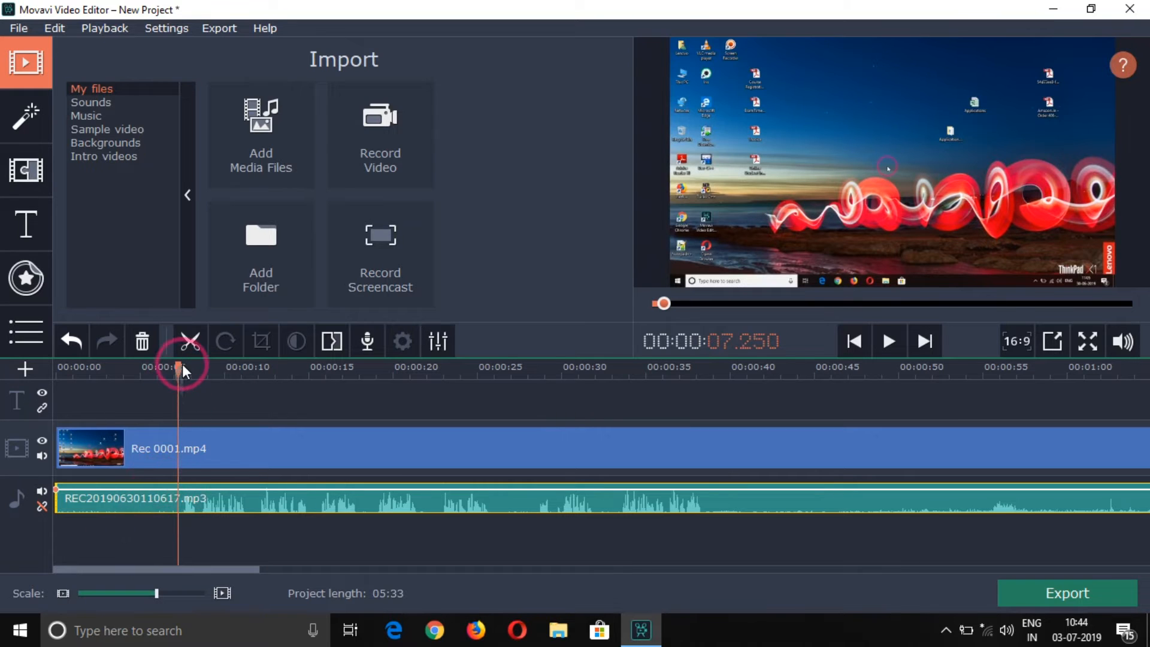
left_click_drag(179, 367, 180, 366)
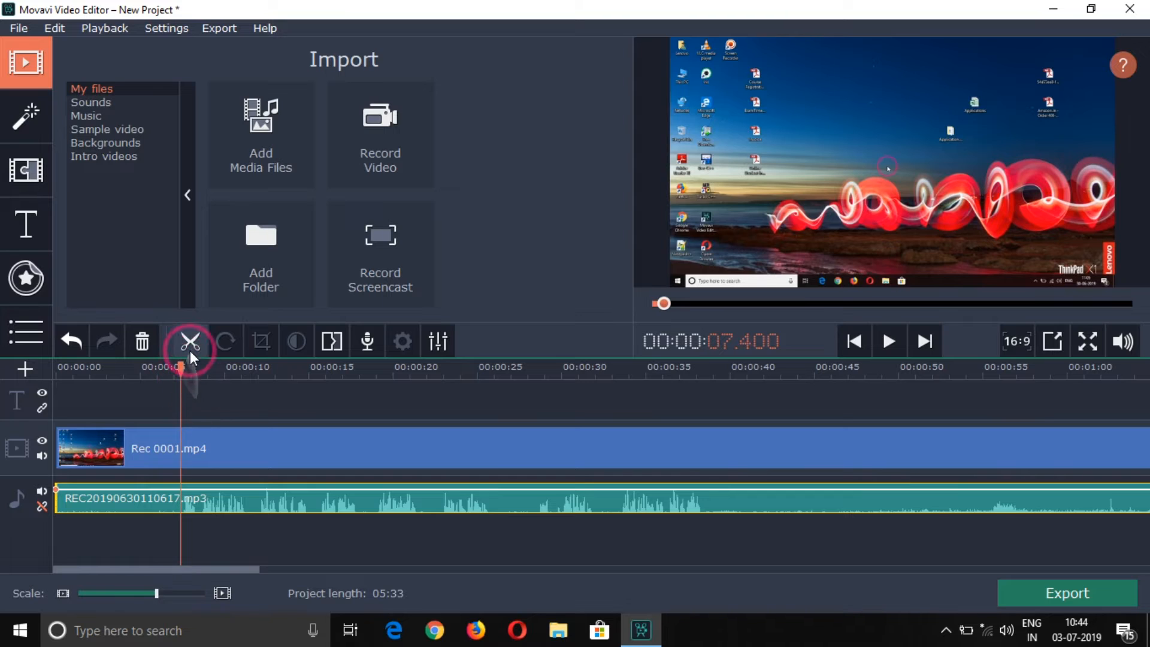
left_click(190, 344)
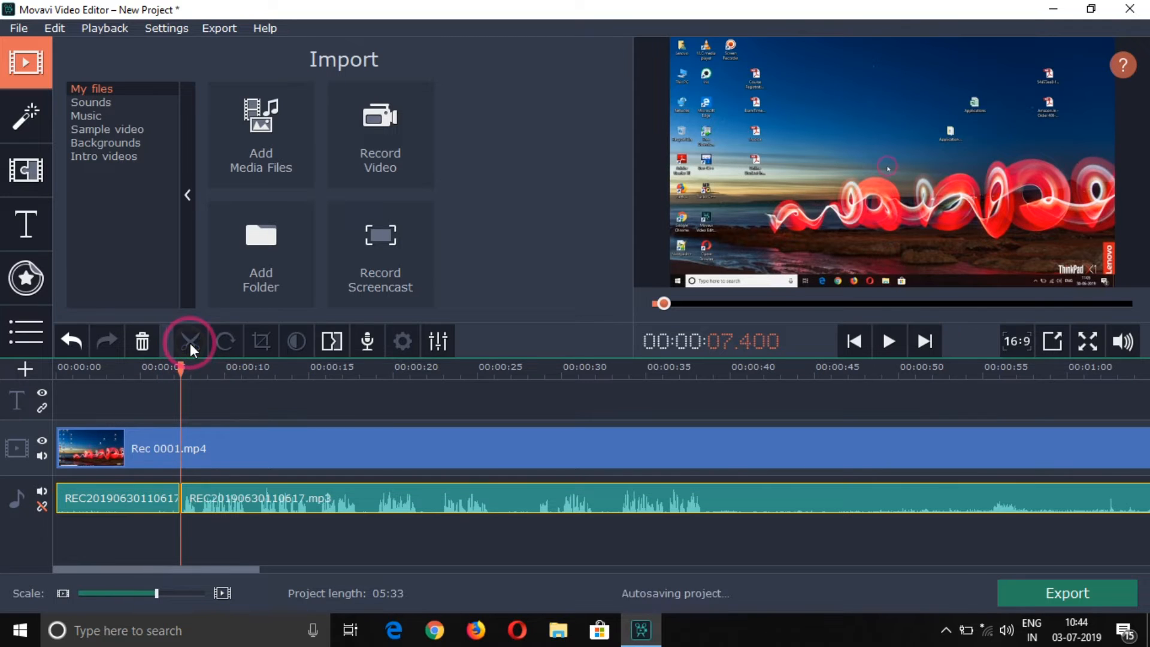
Separate the two audio pieces with a small gap and delete the silent opening piece.
left_click(160, 514)
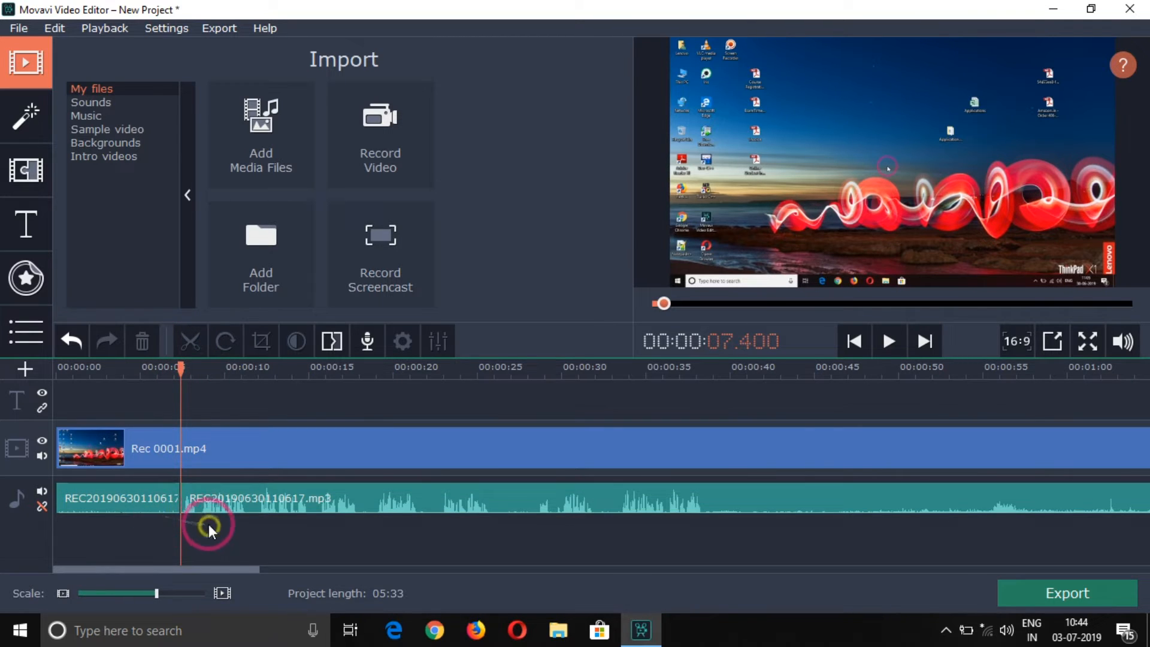
left_click_drag(206, 497, 230, 495)
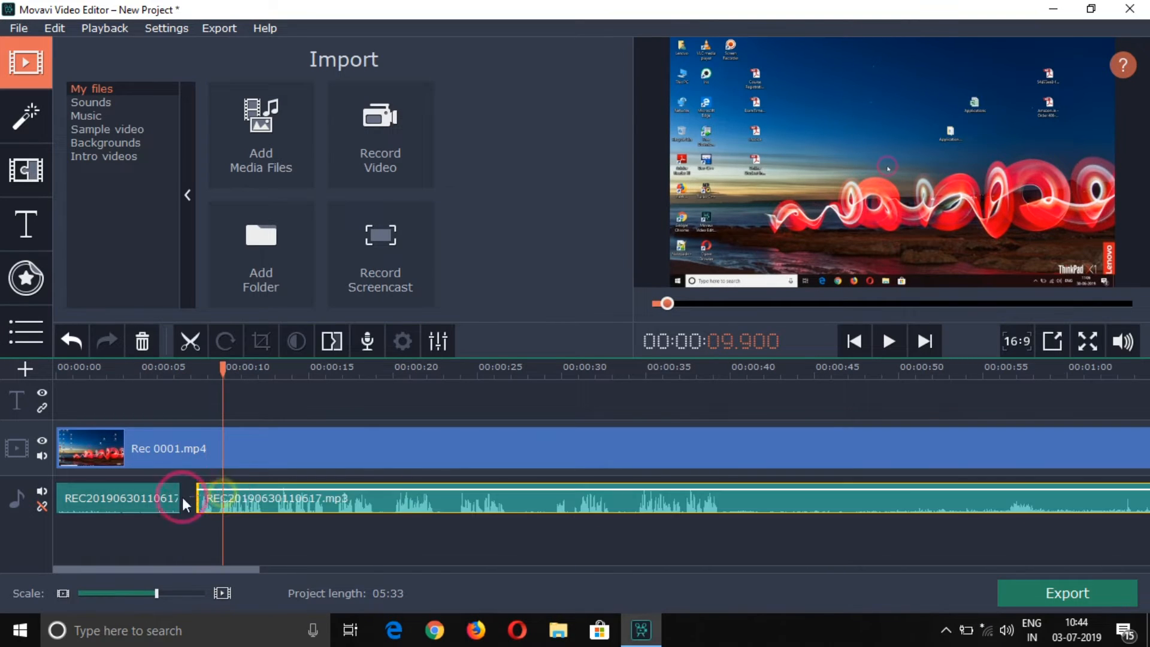
left_click(147, 502)
left_click(136, 498)
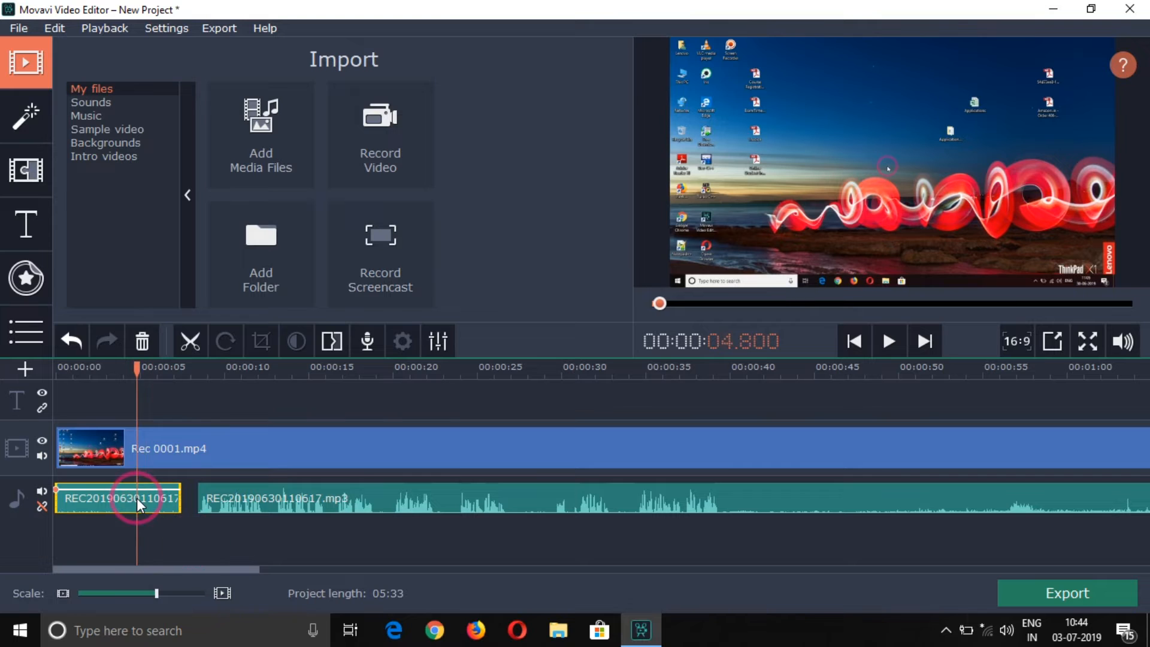
key("Delete")
Move the remaining audio piece to the start of the timeline, aligned with the beginning of Rec 0001.mp4.
left_click(228, 489)
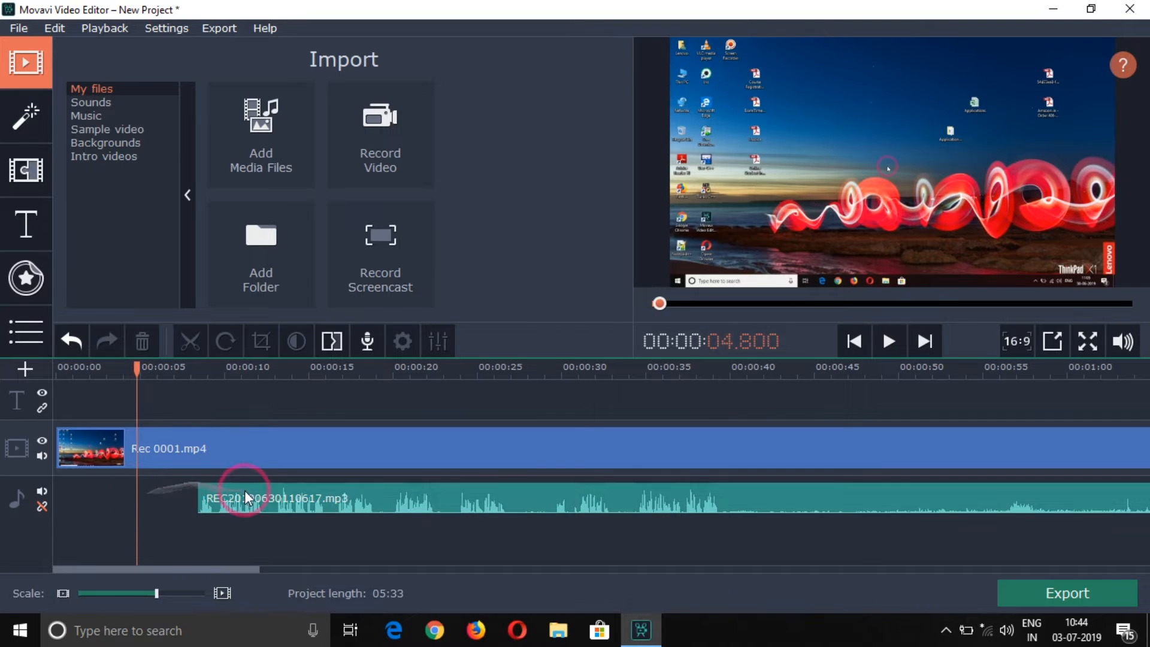
left_click_drag(246, 494, 103, 491)
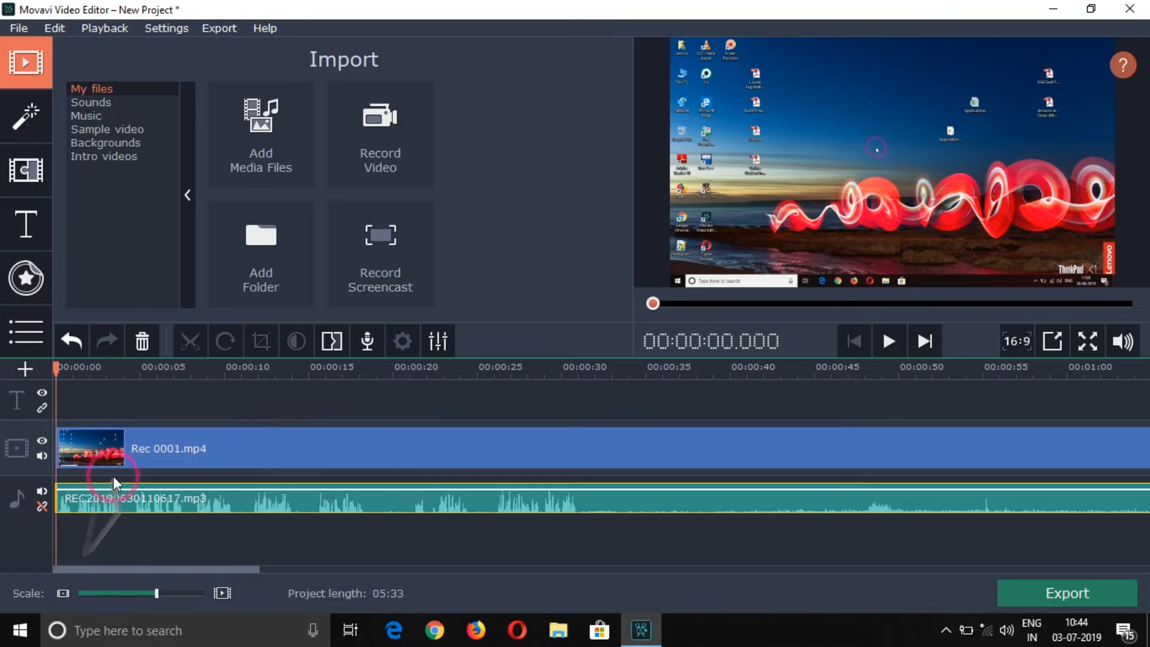
left_click(71, 390)
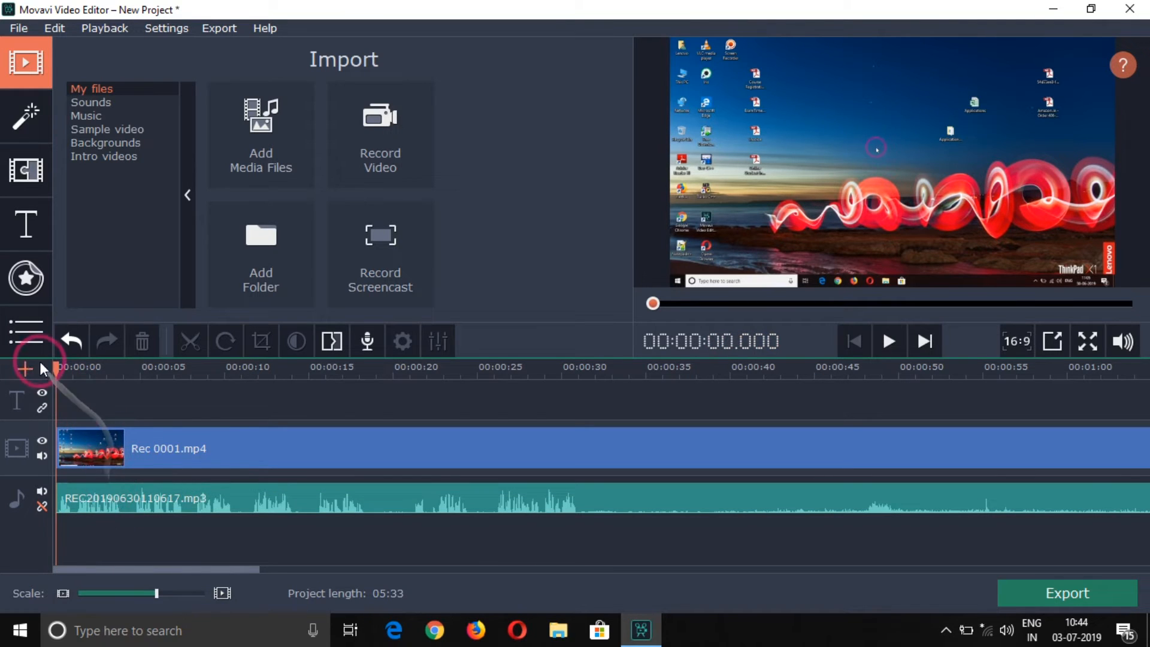
Check the aligned video and audio over about the first ten seconds, and return the playhead to the start.
left_click_drag(53, 369, 123, 379)
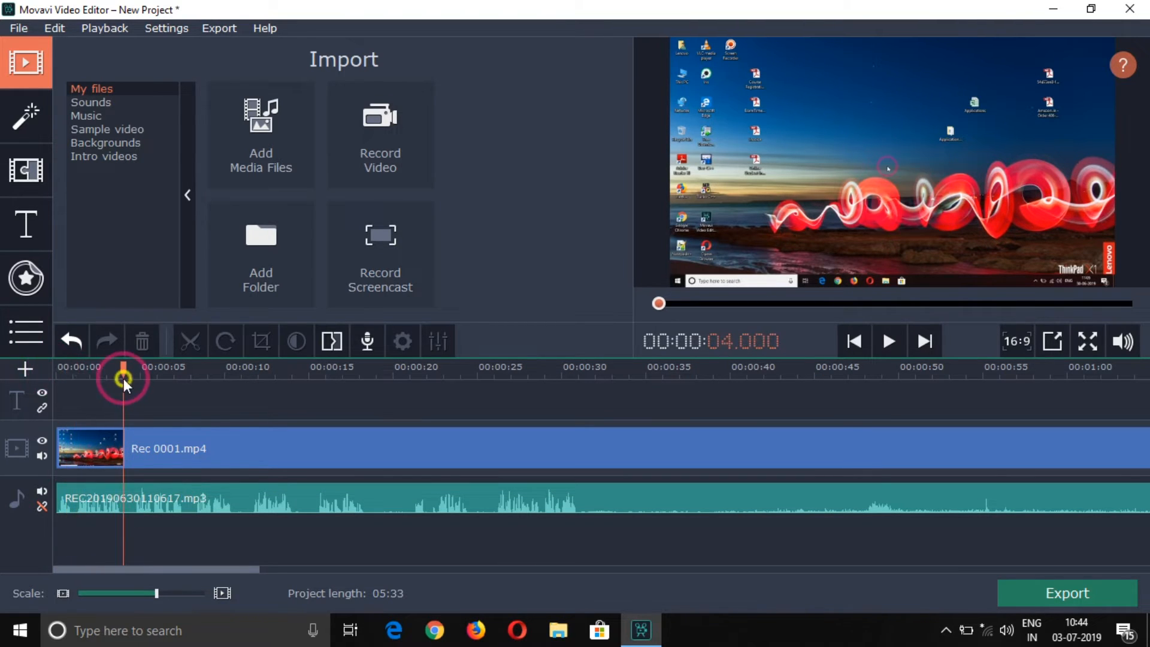
left_click(218, 448)
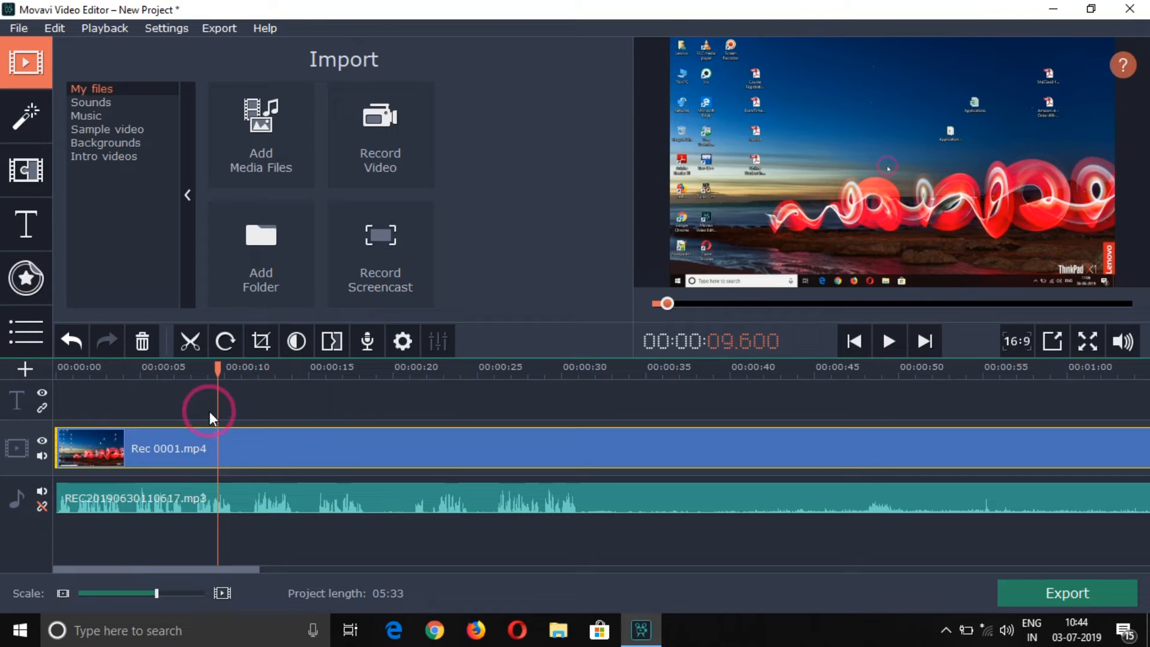
left_click(232, 500)
left_click(228, 393)
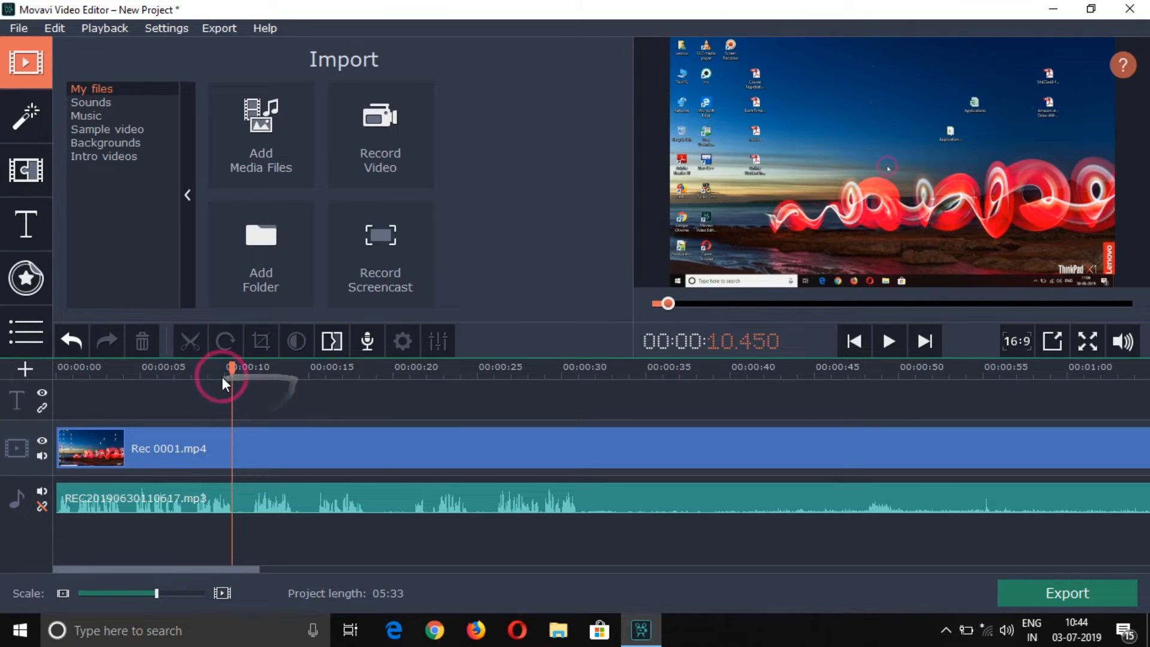
left_click_drag(232, 368, 5, 577)
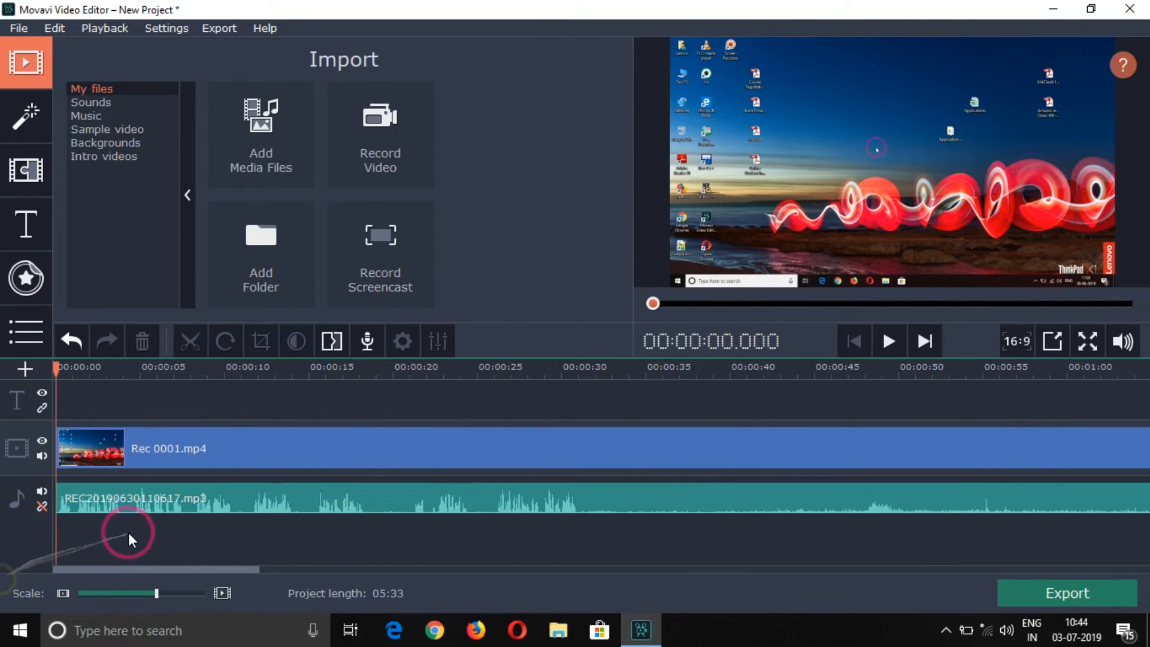
Open the clip properties of Rec 0001.mp4 and examine its speed, reverse, fade and Color Adjustments options.
left_click(170, 440)
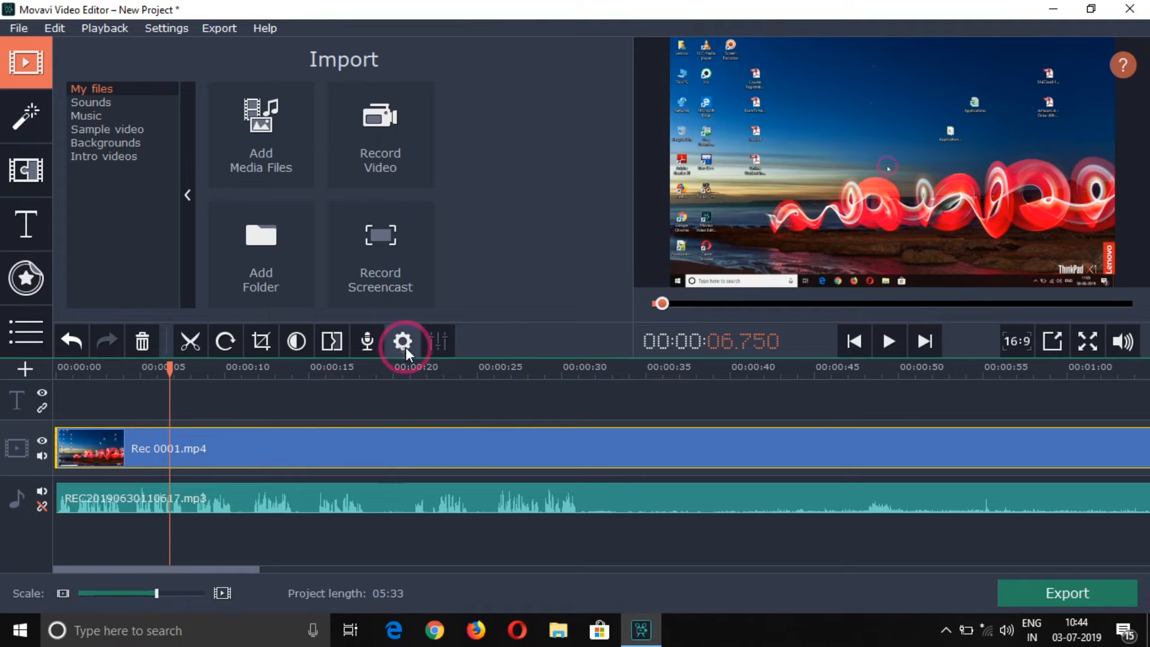
left_click(312, 440)
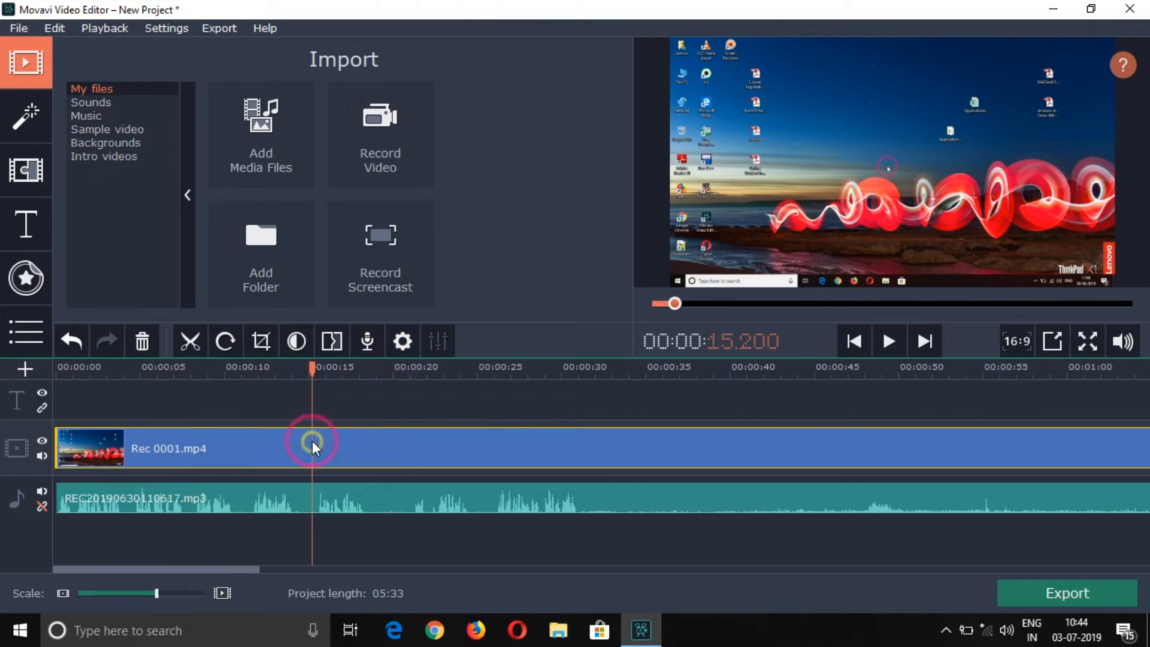
left_click(400, 343)
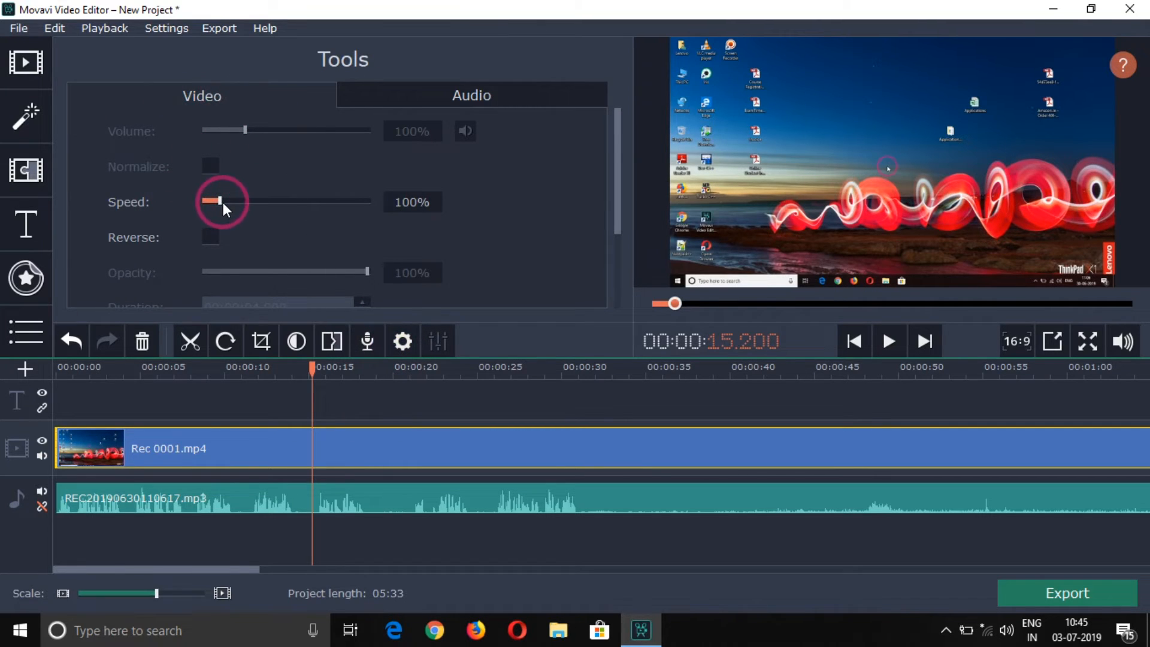
mouse_move(219, 199)
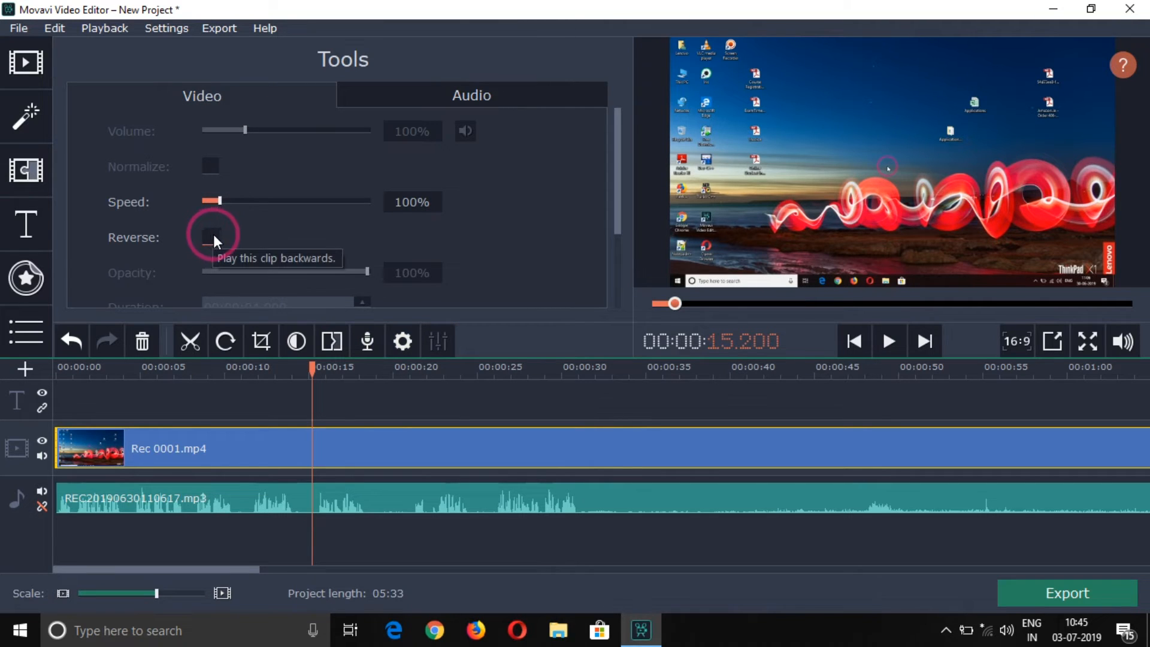
left_click_drag(619, 156, 613, 207)
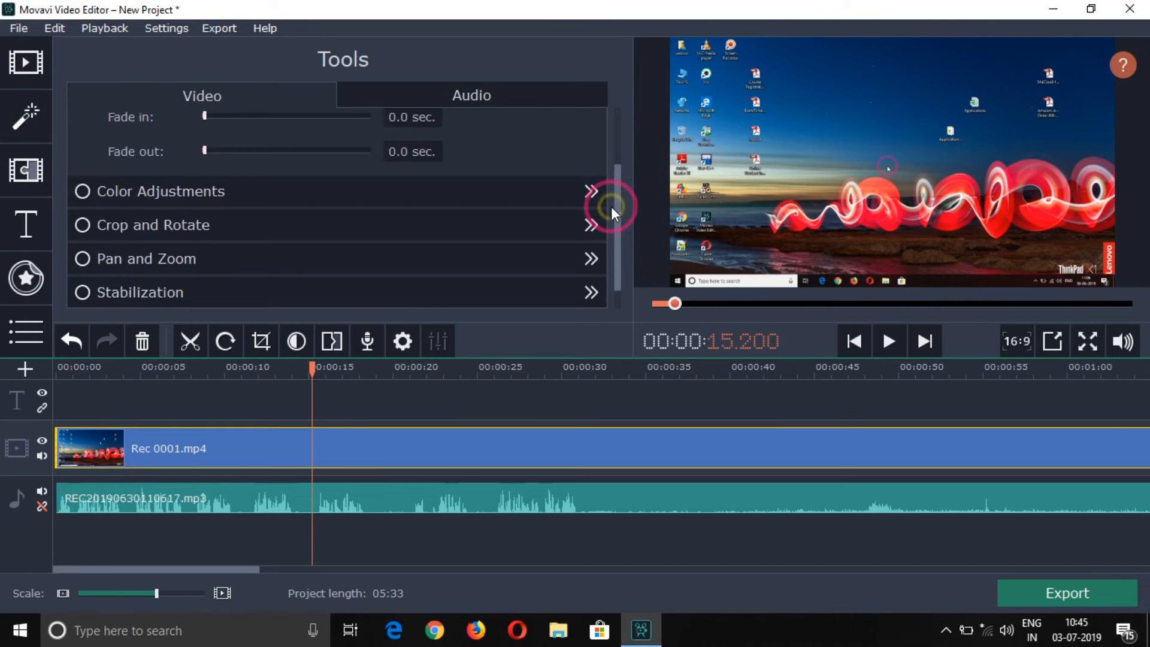
left_click(152, 191)
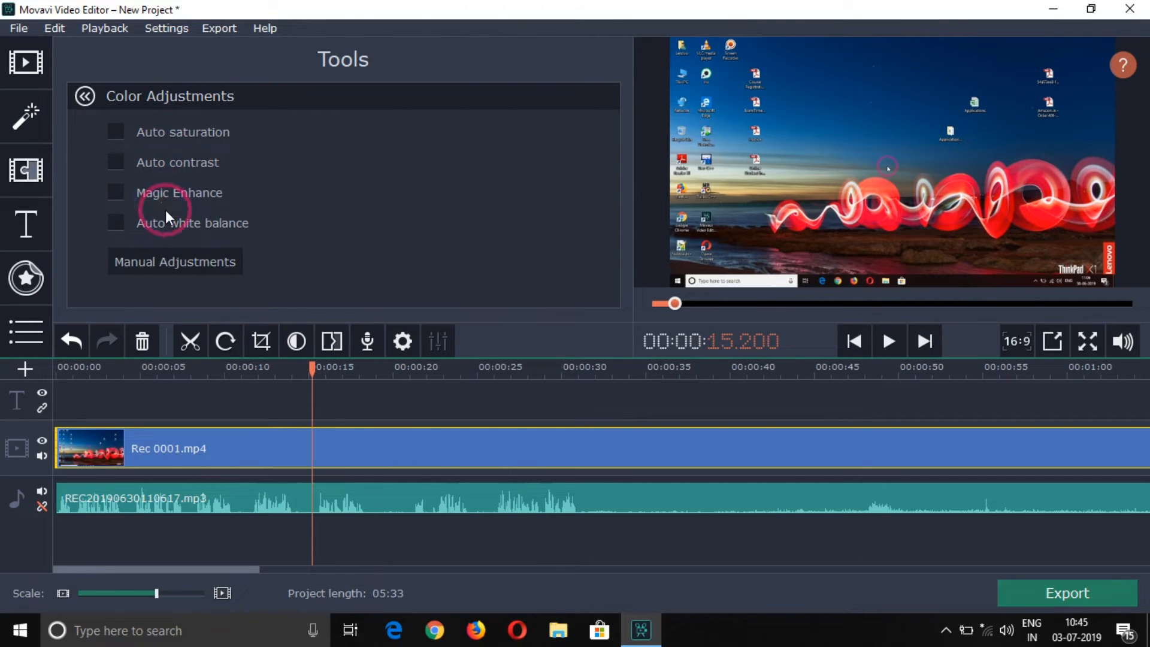
left_click(85, 96)
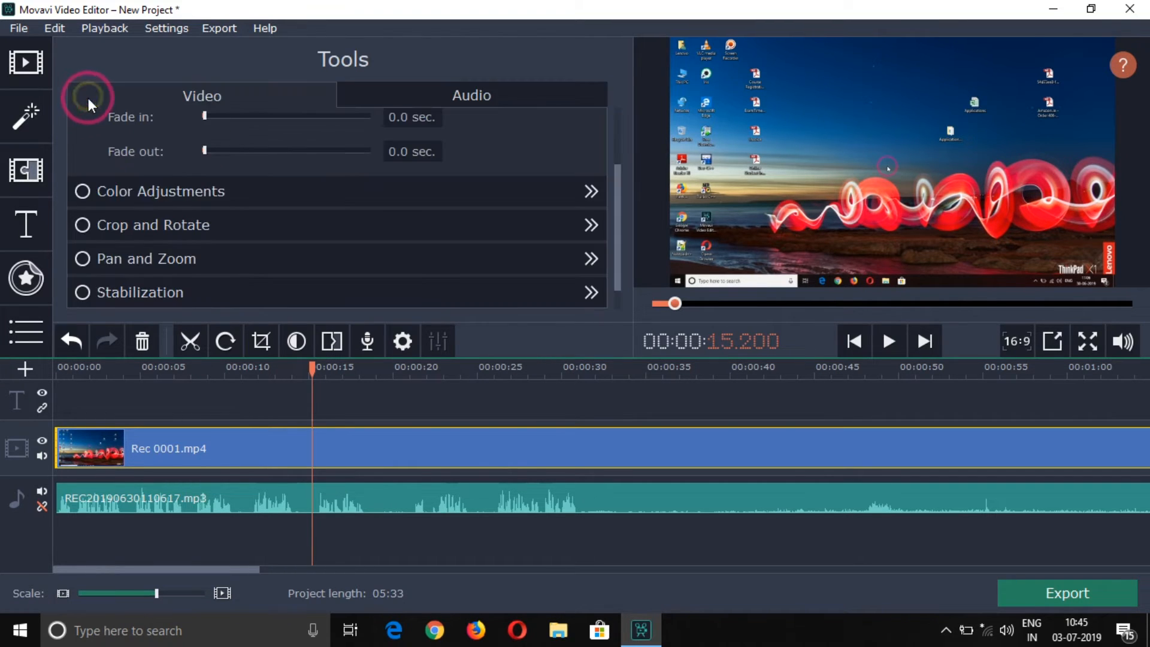
Try Crop and Rotate on Rec 0001.mp4 with the crop frame at full size, and switch the crop off.
left_click(171, 230)
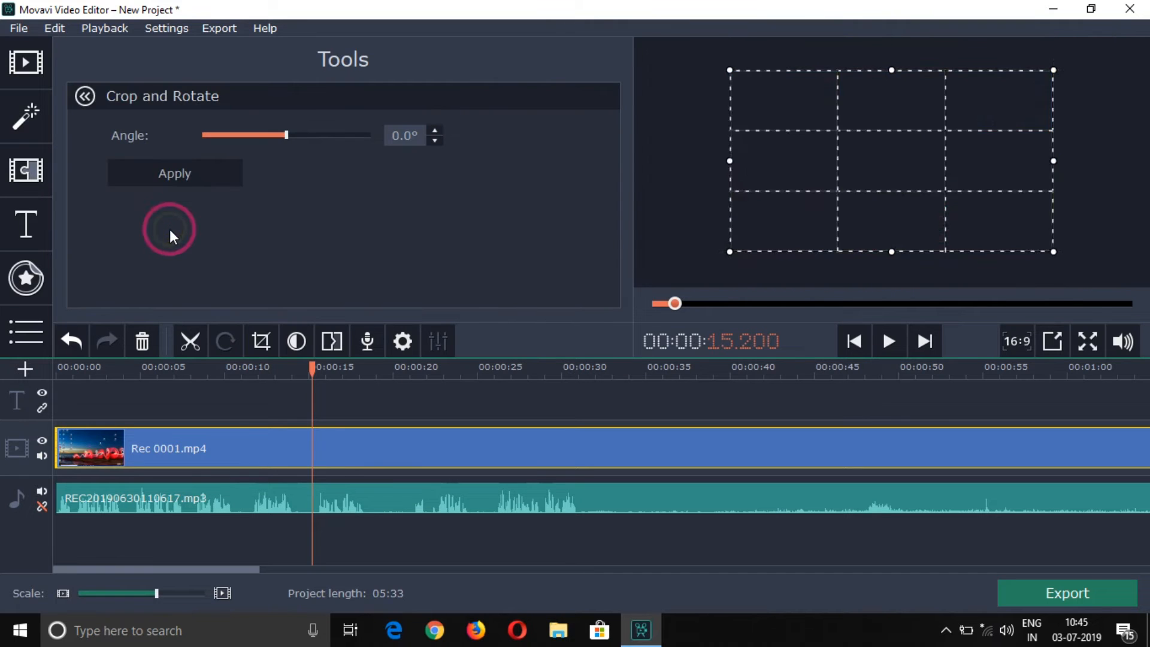
mouse_move(734, 75)
left_mouse_down()
mouse_move(785, 111)
mouse_move(708, 52)
mouse_move(725, 65)
left_mouse_up()
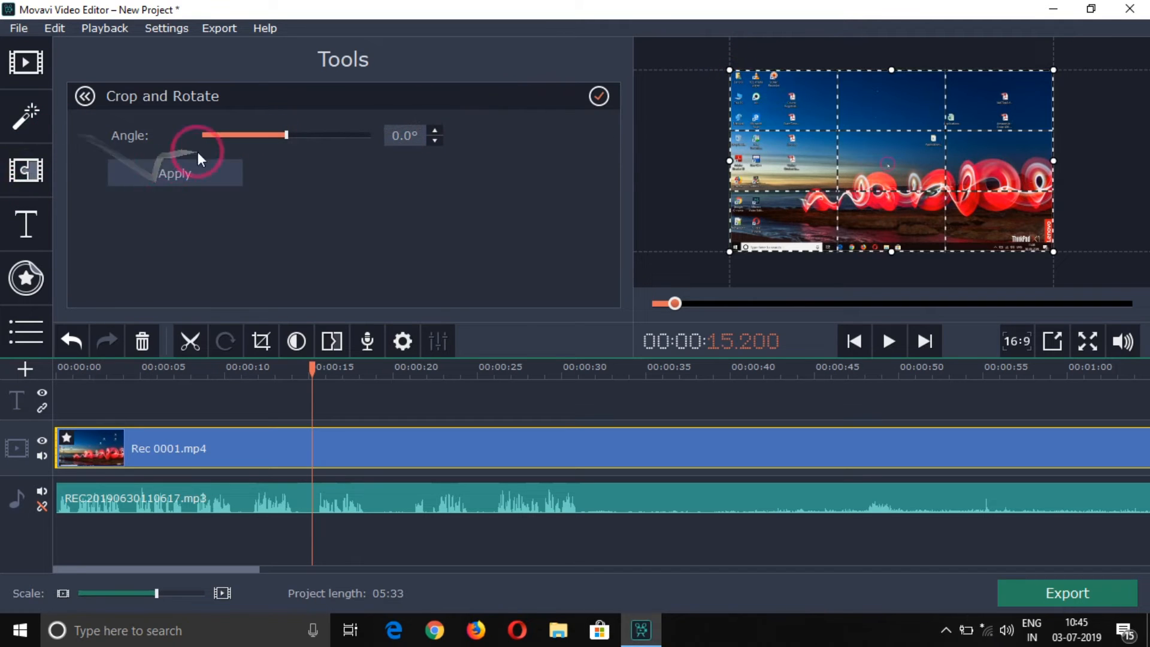
left_click(94, 97)
left_click(84, 225)
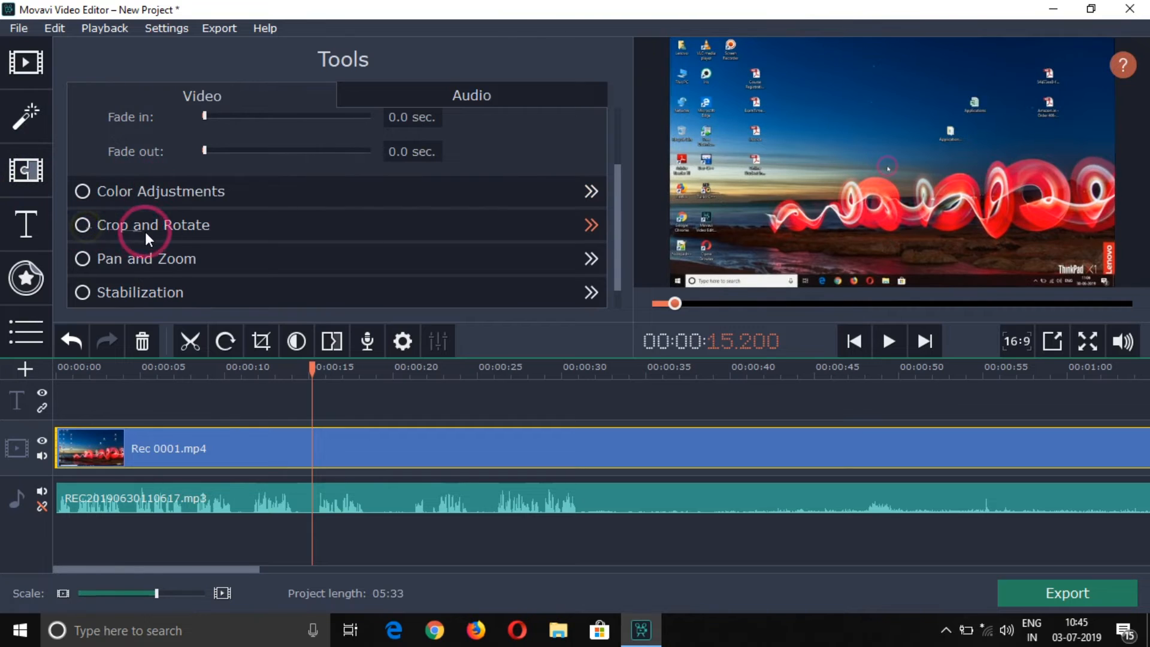
Look through the Stabilization and Slow Motion tools available for the Rec 0001.mp4 clip.
scroll(145, 232, "down", 2)
left_click(160, 222)
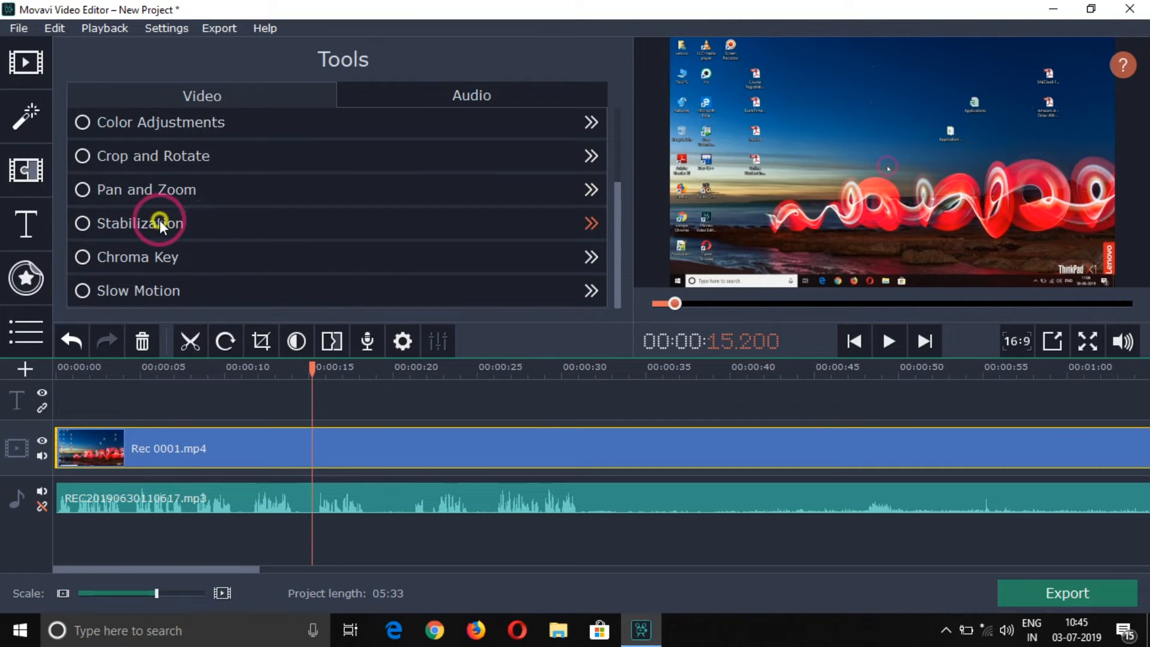
left_click(74, 94)
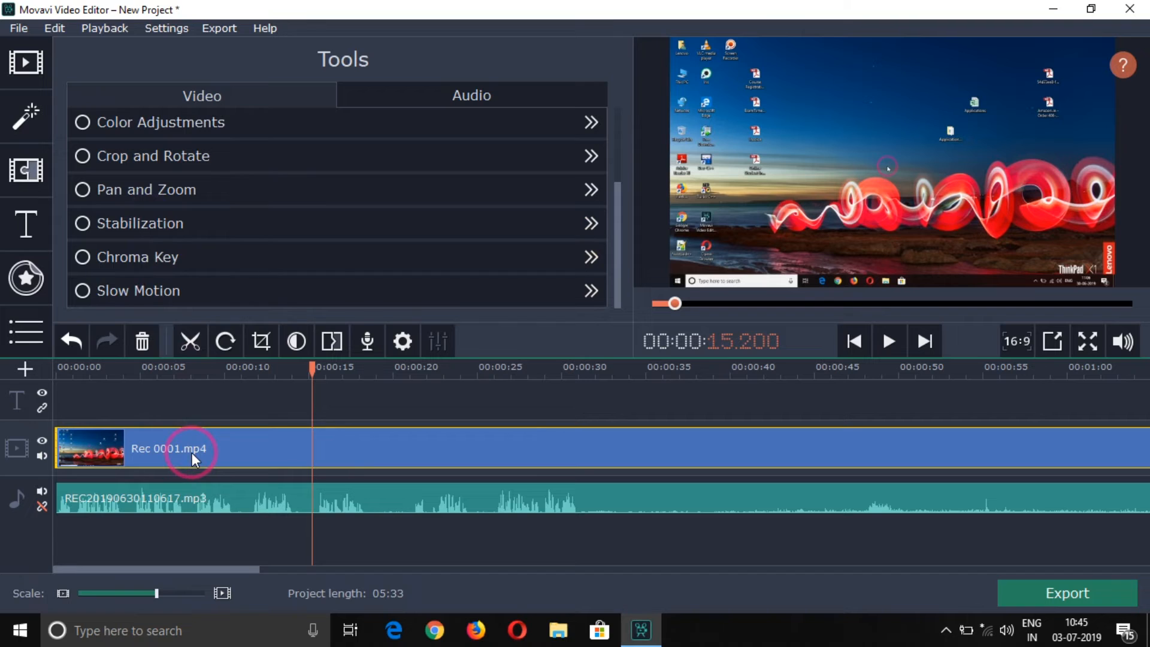
left_click(143, 290)
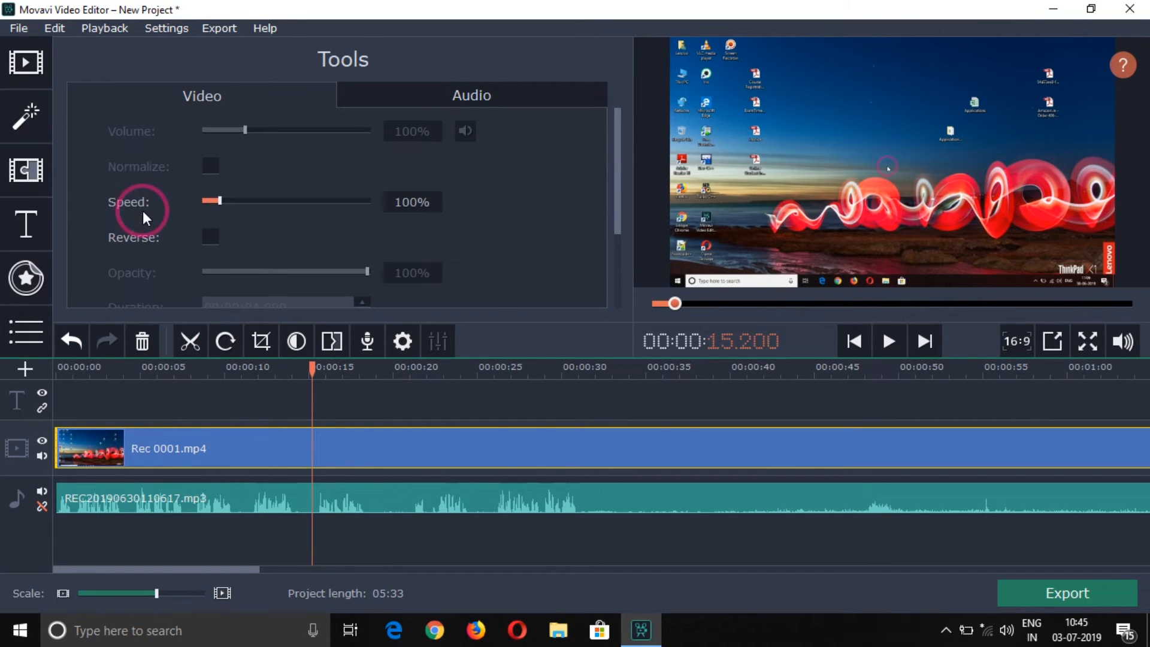
left_click(245, 405)
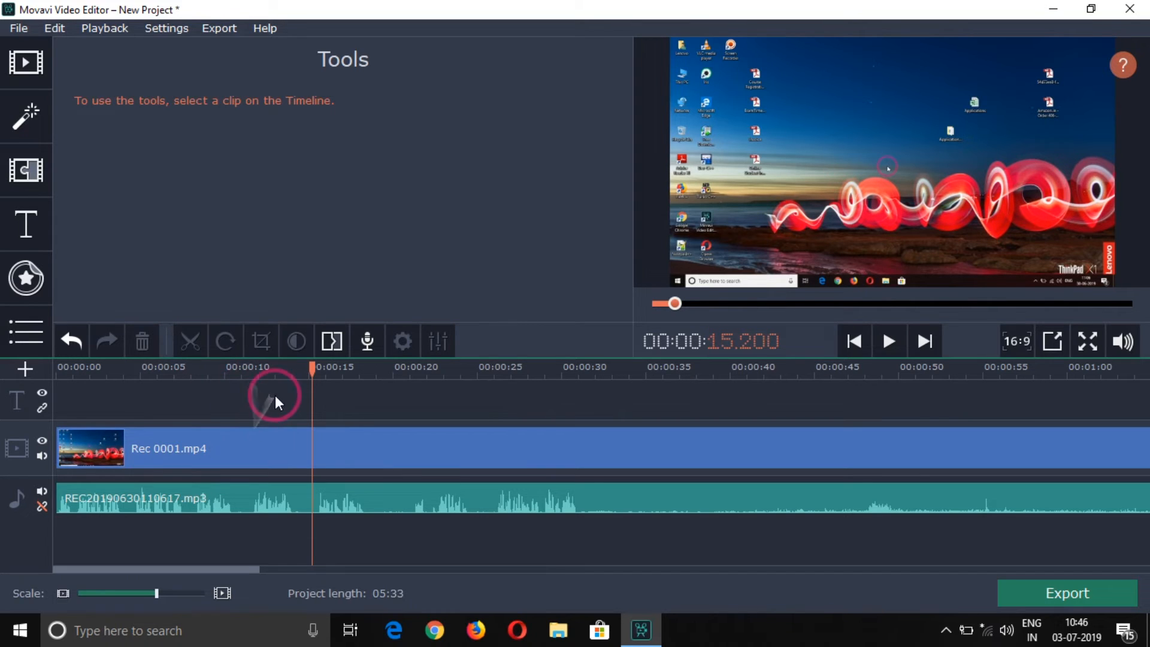
left_click(263, 435)
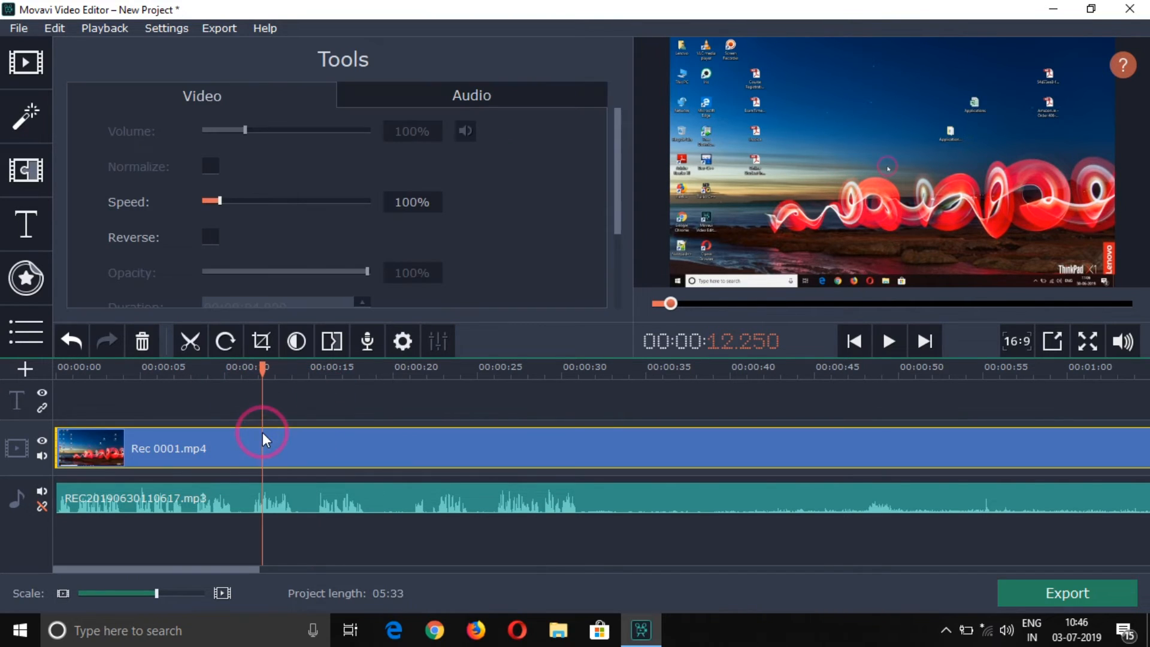
Examine the audio properties of REC20190630110617.mp3, including the fade settings and the Equalizer's preset list.
left_click(243, 492)
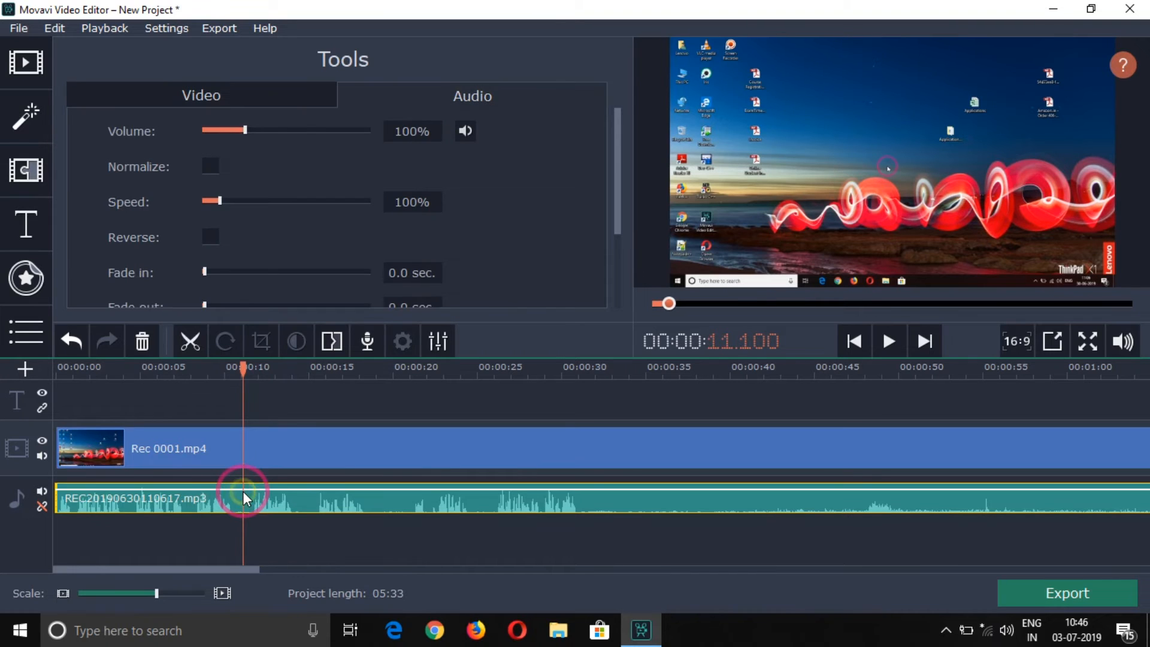
left_click(443, 340)
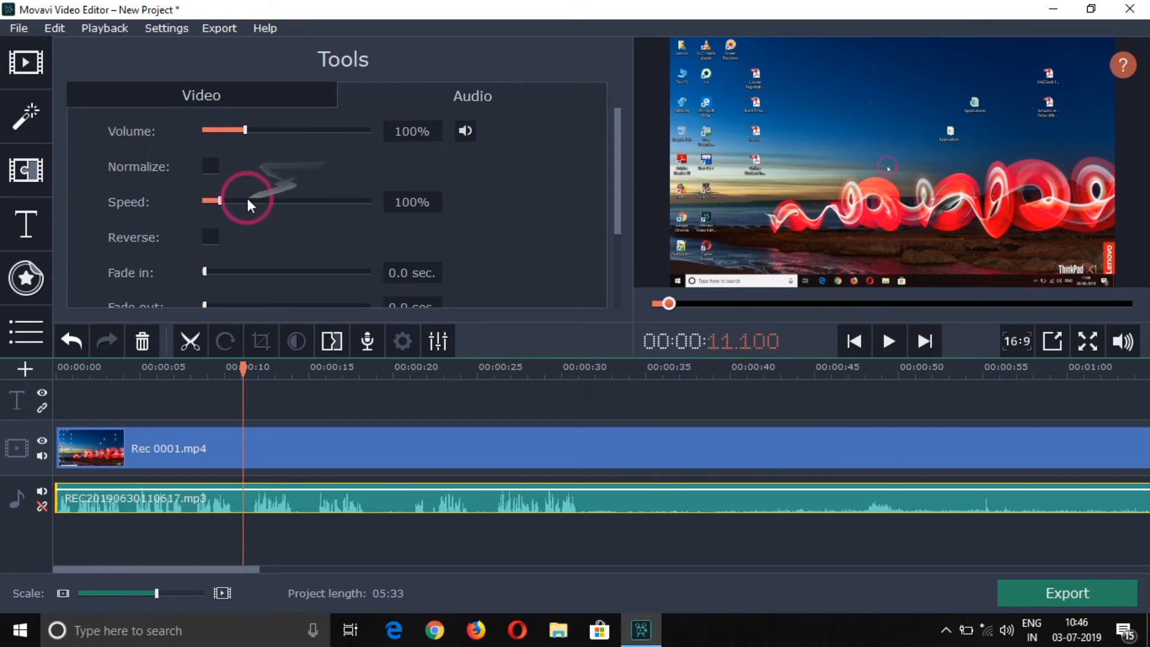
scroll(224, 241, "down", 3)
scroll(217, 242, "up", 2)
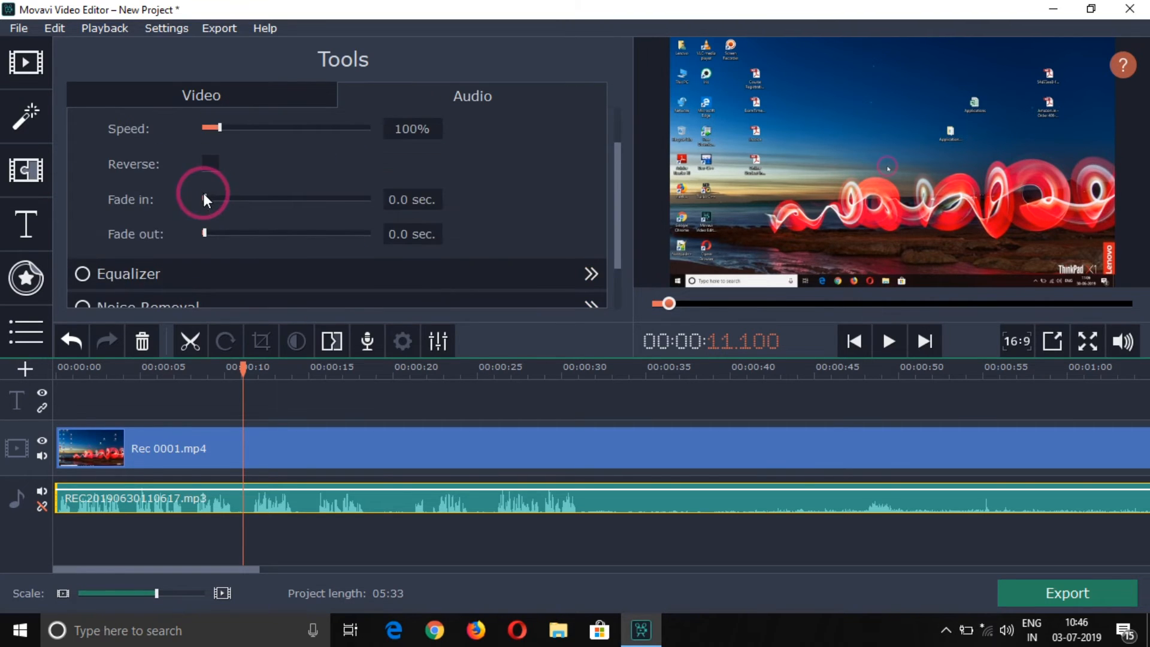
scroll(221, 201, "down", 2)
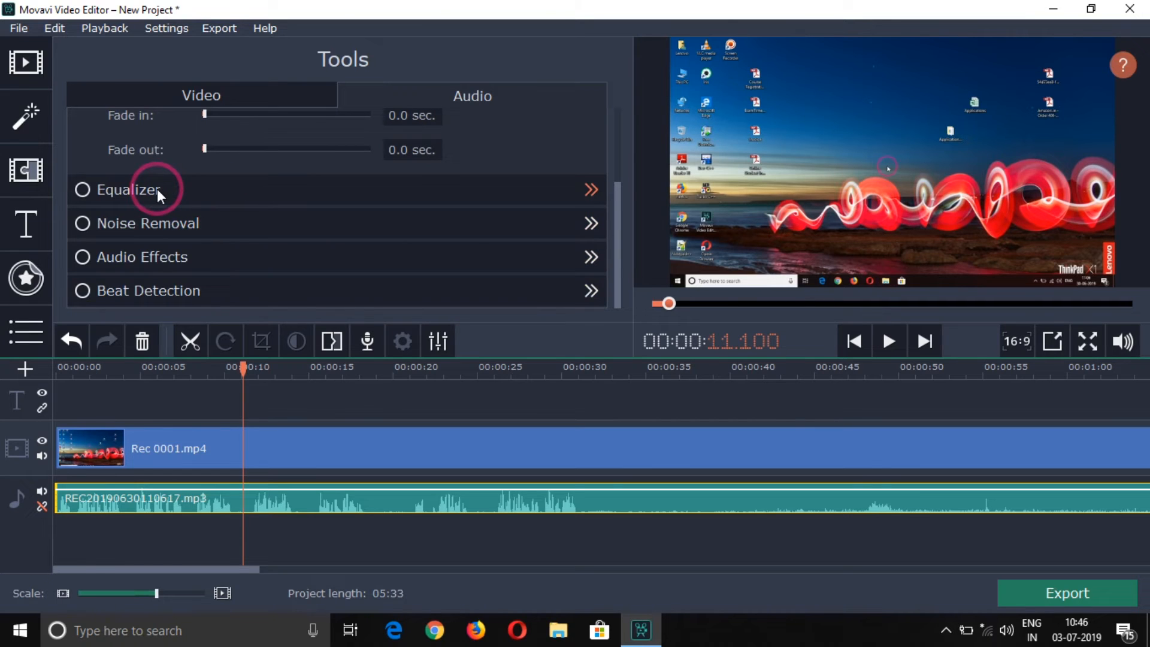
left_click(572, 196)
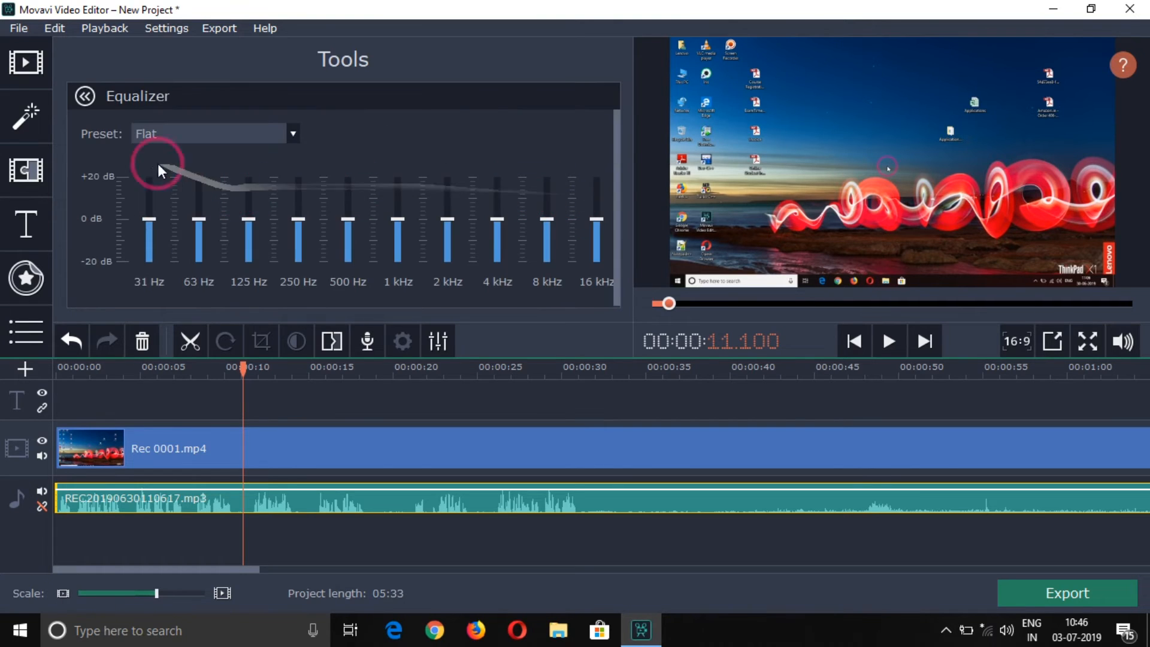
left_click(136, 135)
scroll(162, 210, "down", 3)
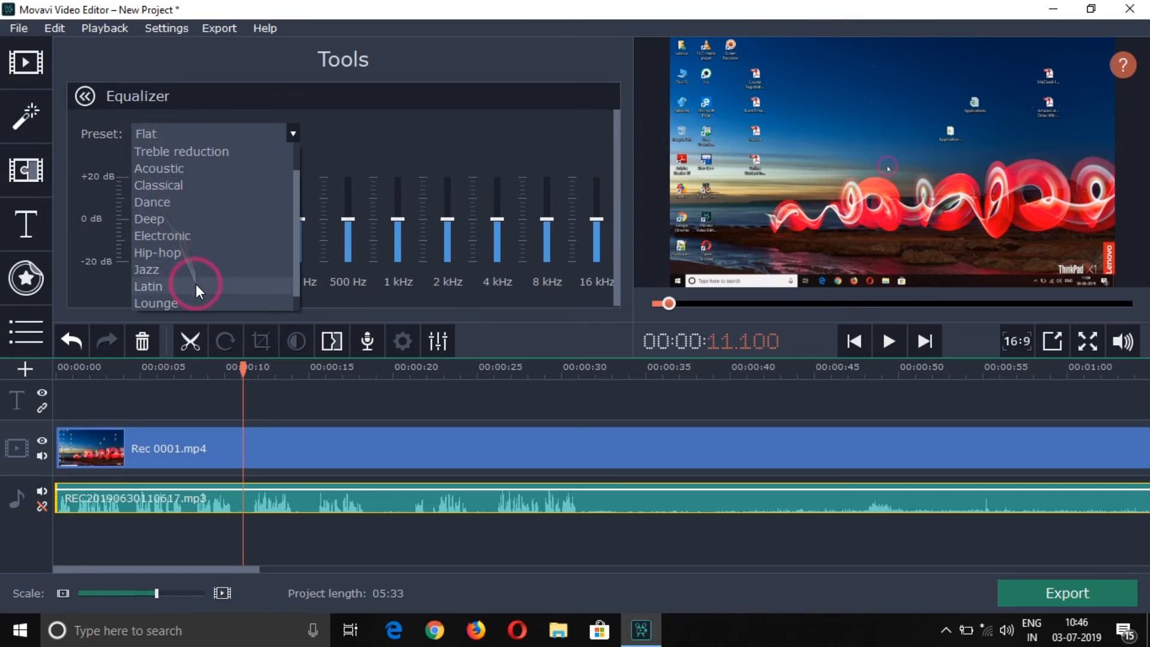
scroll(186, 264, "up", 3)
left_click(91, 99)
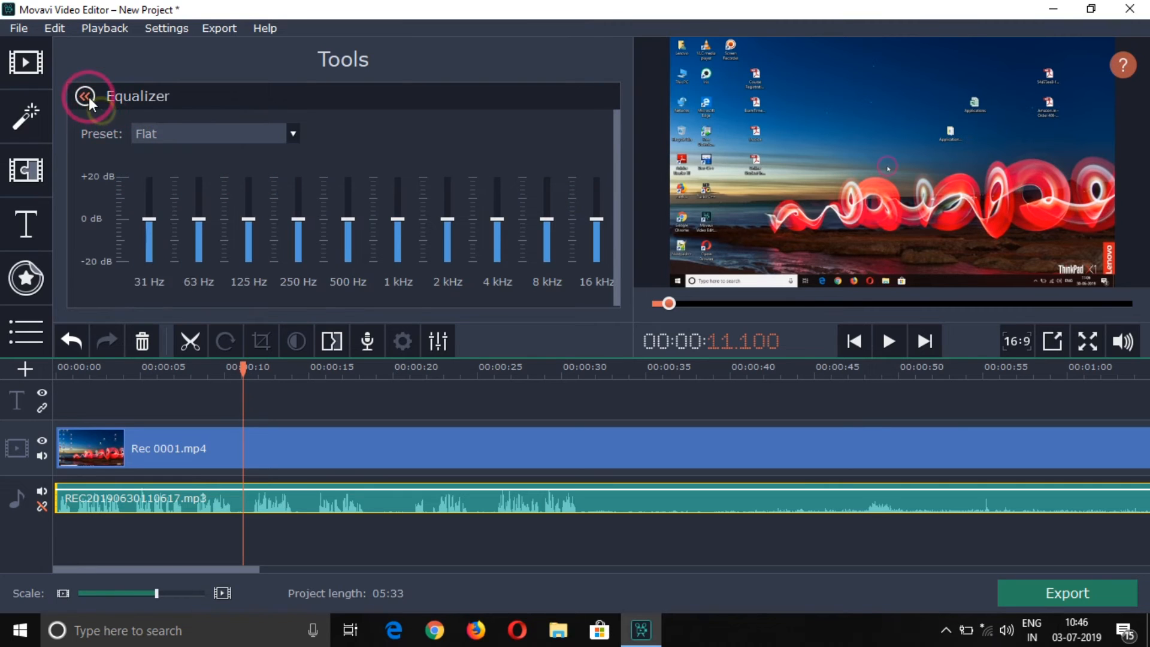
left_click(89, 96)
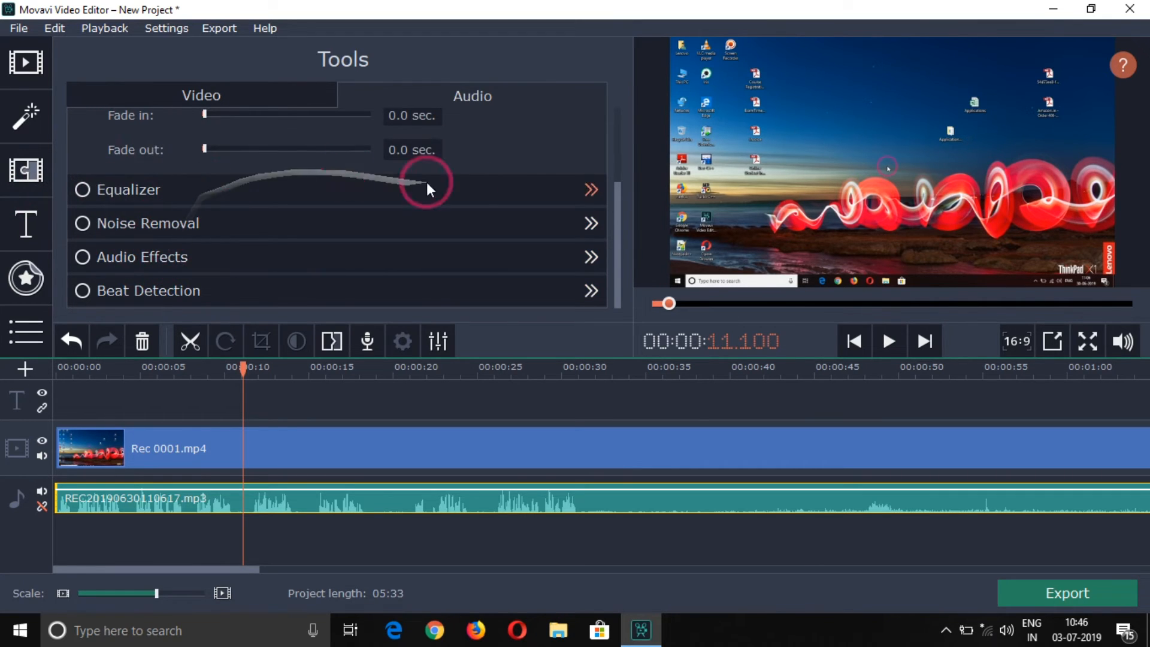
left_click(535, 138)
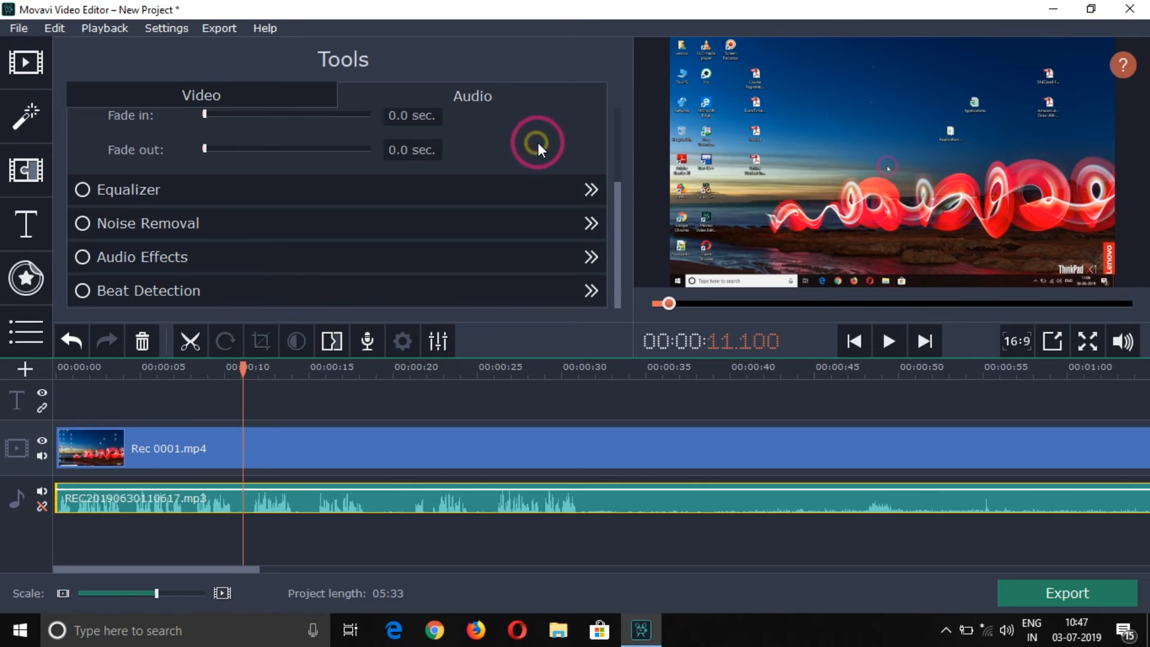
Apply Noise Removal with 50 % noise suppression to the REC20190630110617.mp3 clip.
left_click(187, 223)
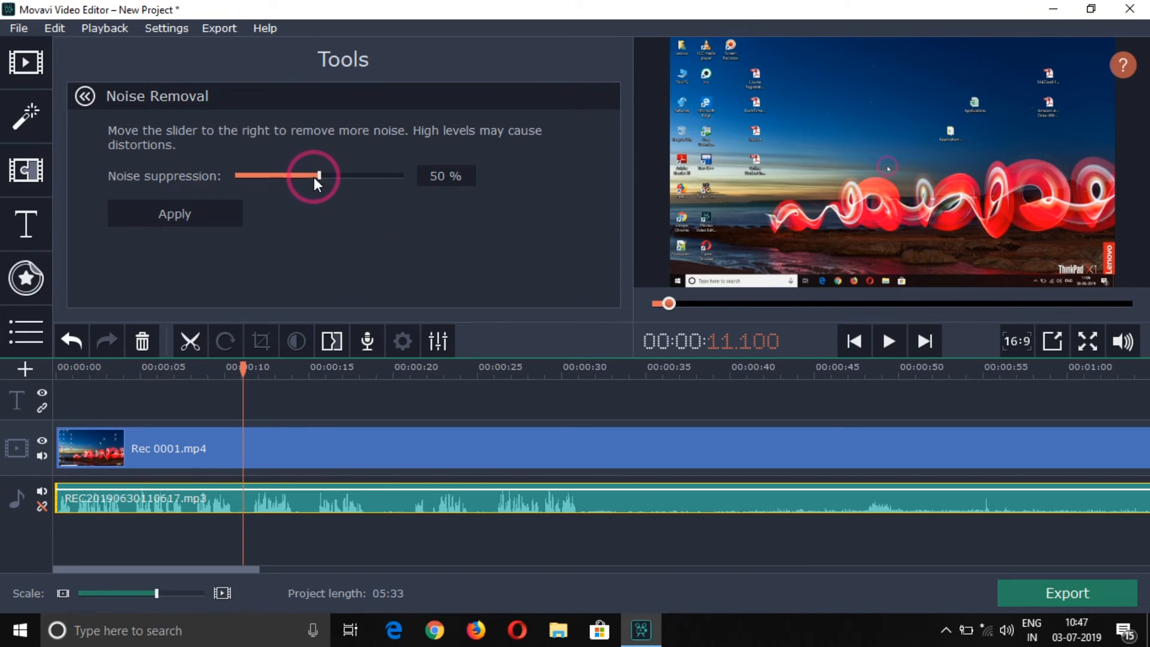
left_click(200, 214)
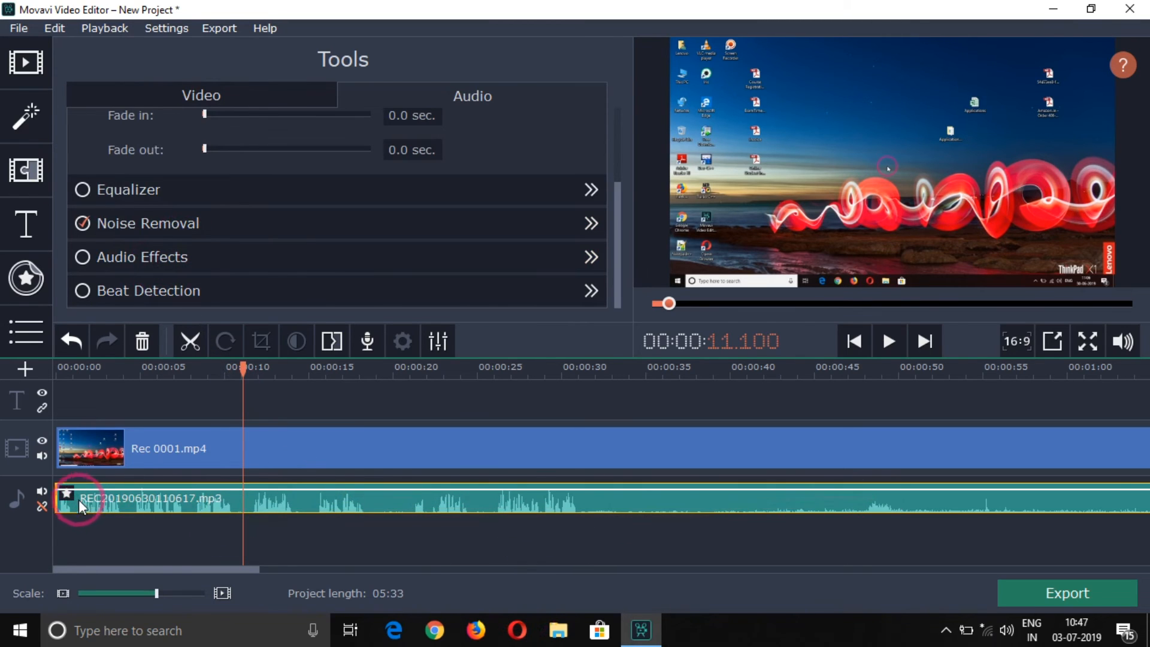
mouse_move(70, 495)
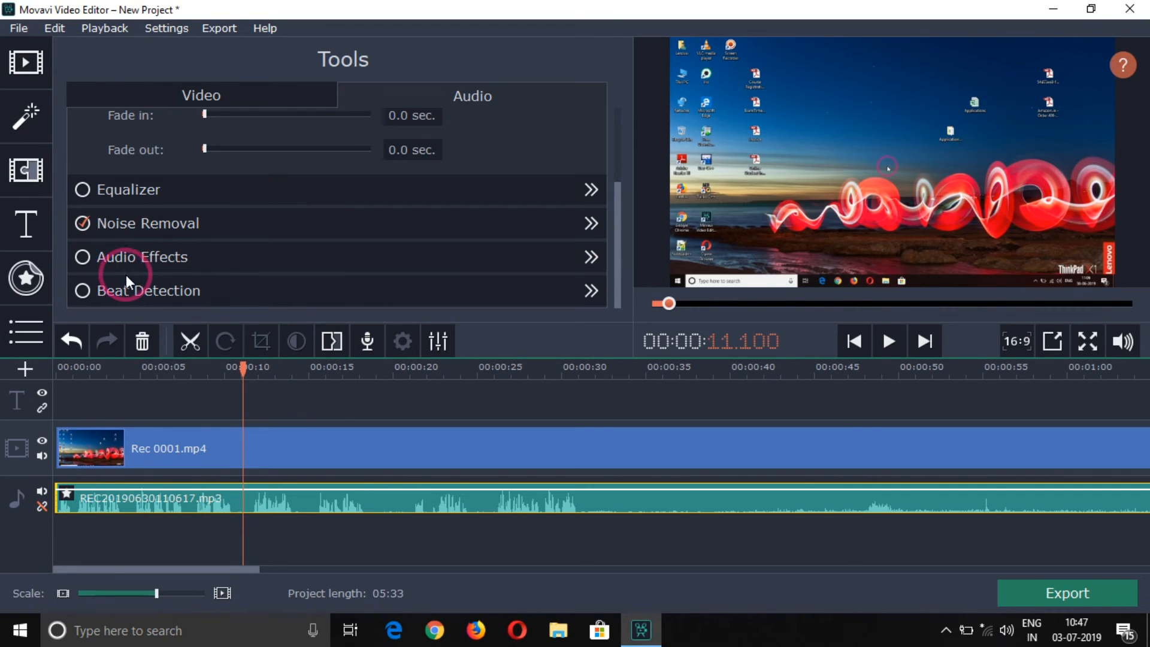
Look at the Beat Detection tool and the list of Audio Effects for the voice clip.
left_click(169, 287)
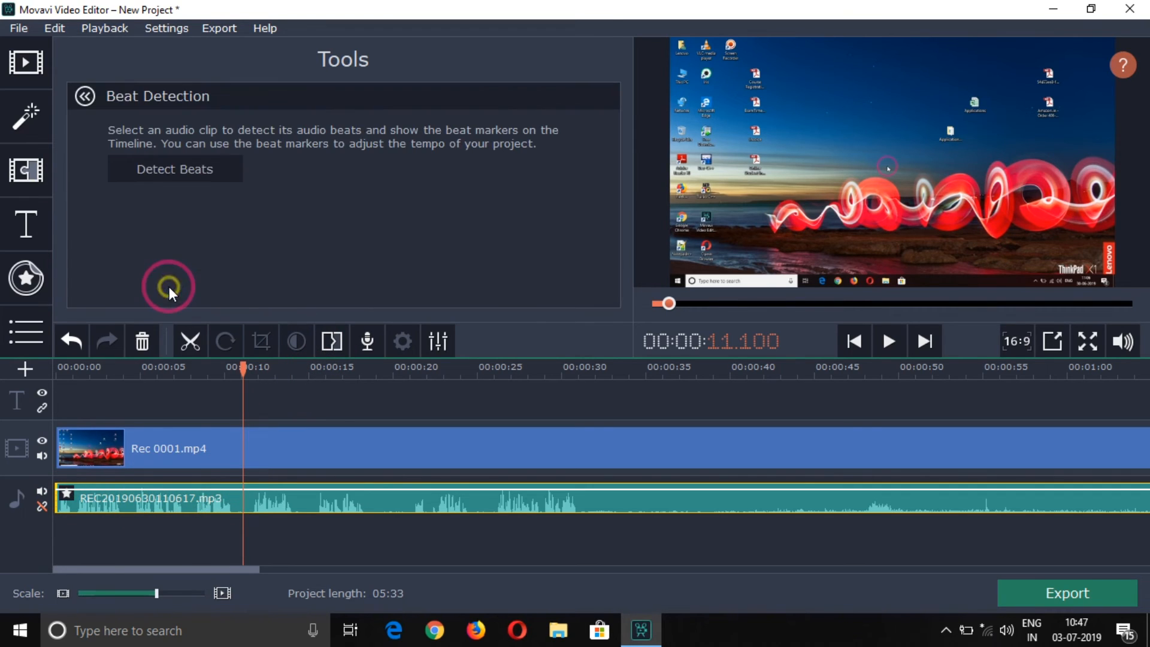
left_click(91, 98)
left_click(153, 260)
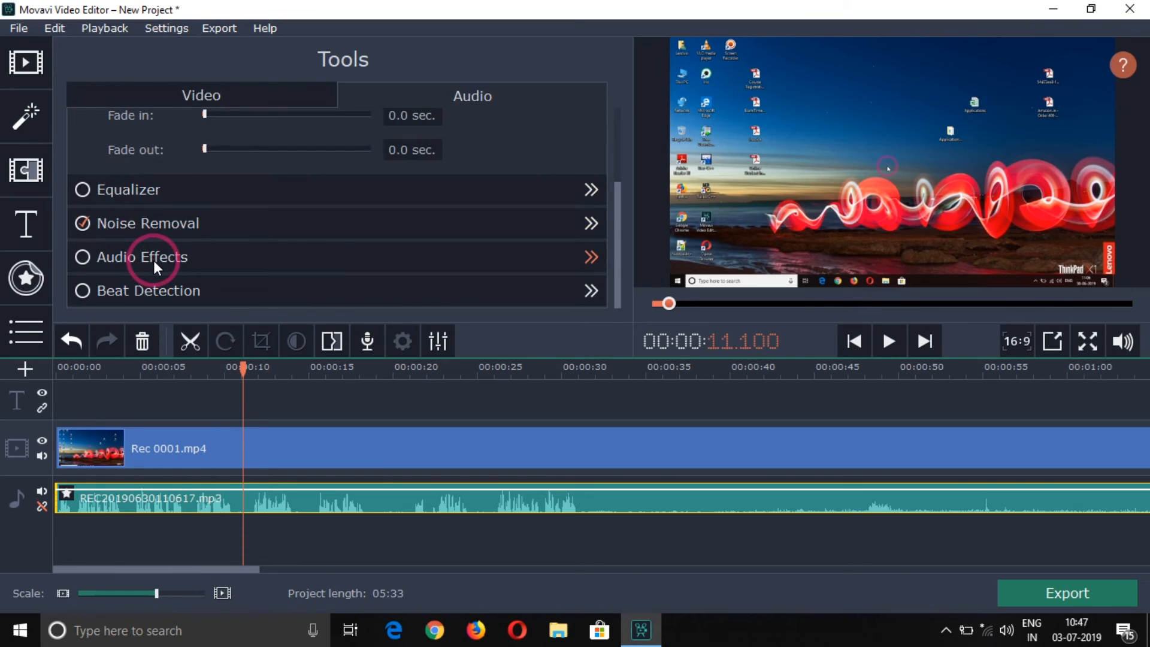
left_click(158, 135)
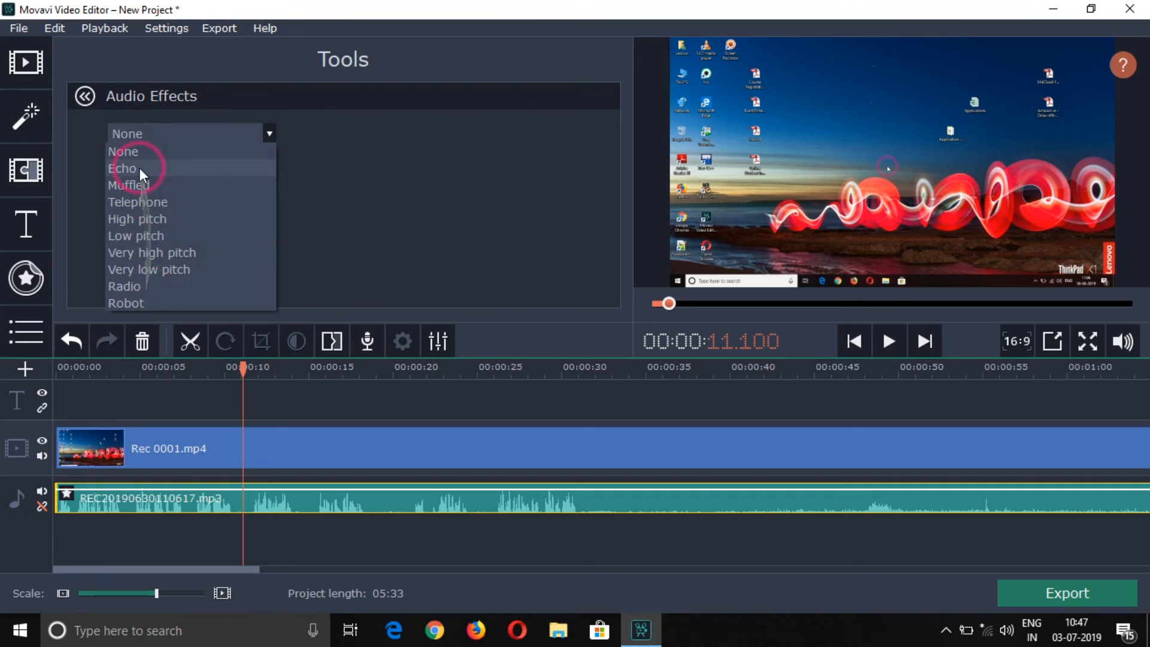
left_click(85, 96)
left_click(85, 96)
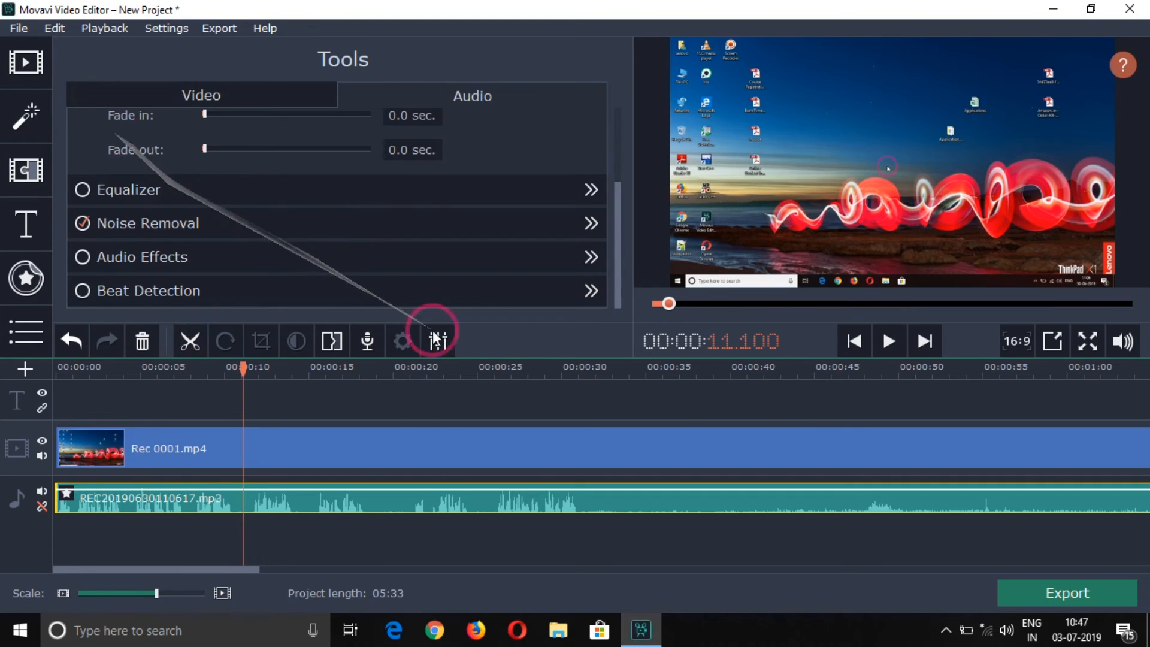
Deselect the timeline clips and return the playhead to the start of the timeline.
left_click(424, 414)
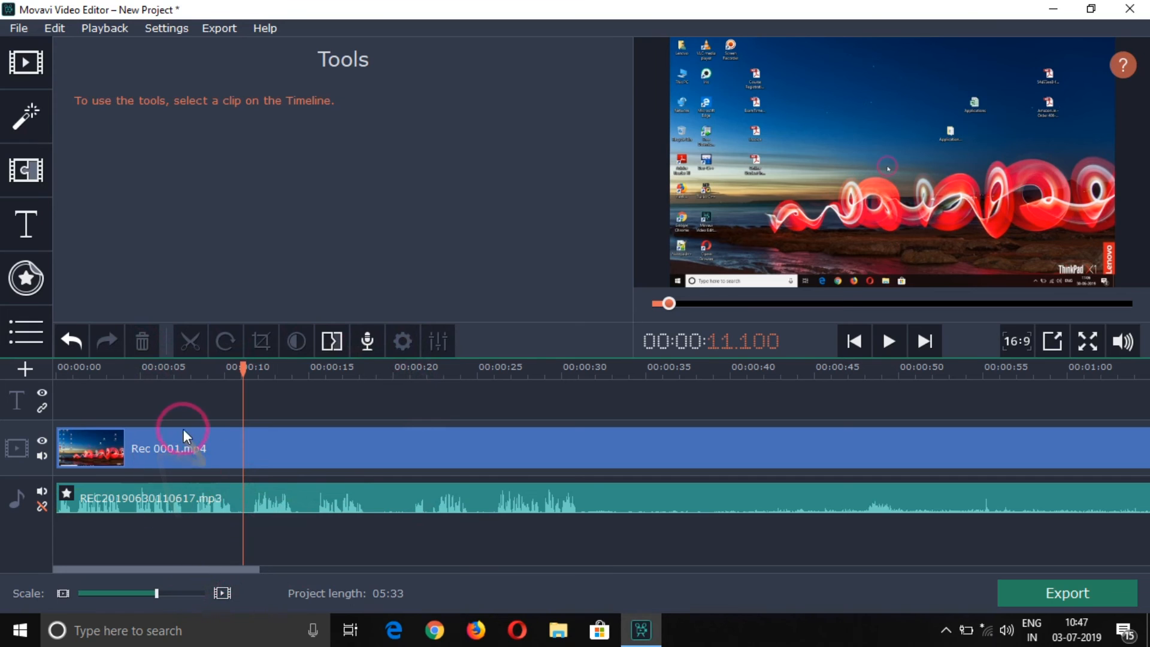
left_click(182, 444)
left_click(177, 491)
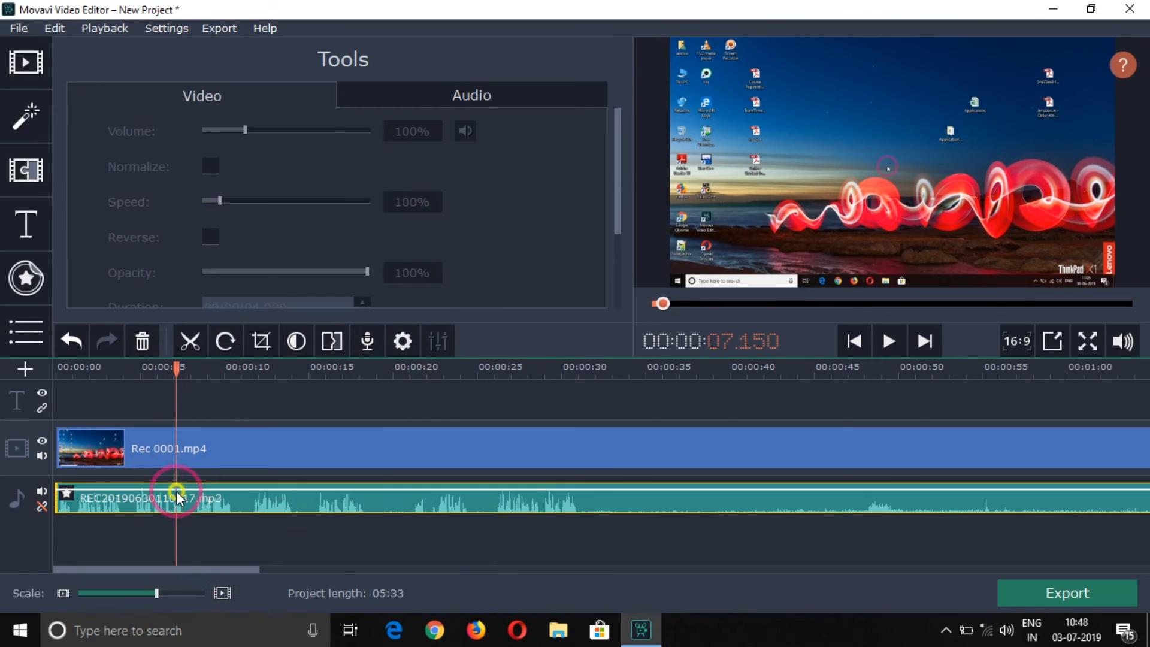
left_click(250, 408)
left_click_drag(176, 367, 20, 415)
Preview TLI INTRO from the intro videos and insert it at the start of the video track, before Rec 0001.mp4.
left_click(24, 61)
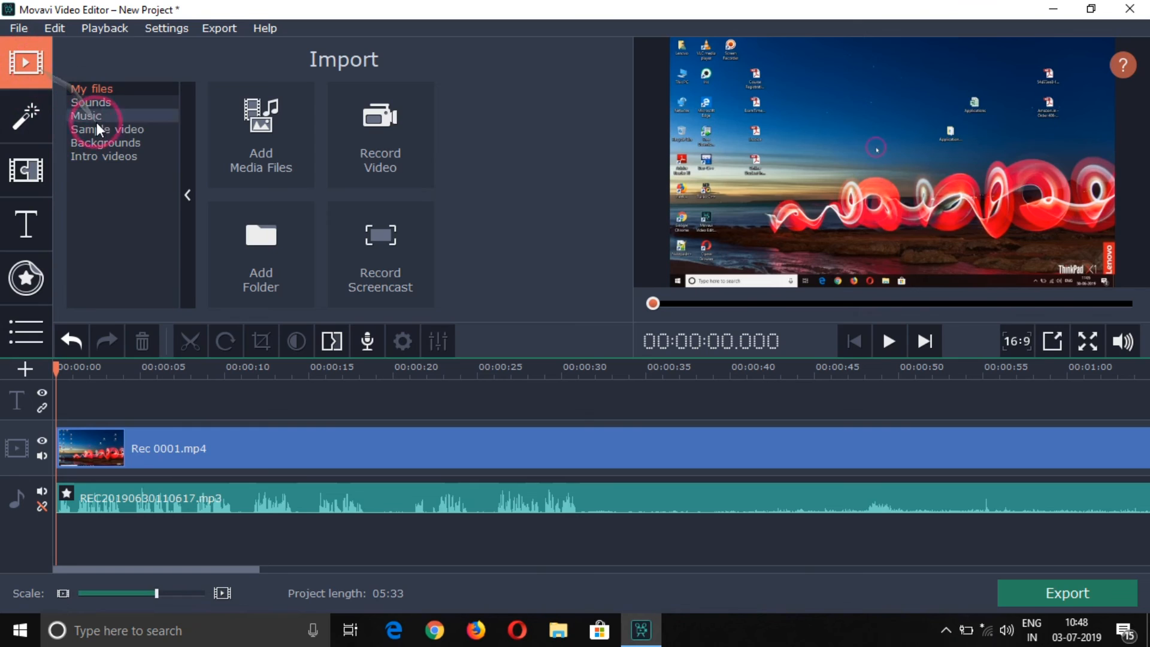
left_click(101, 154)
scroll(343, 181, "down", 2)
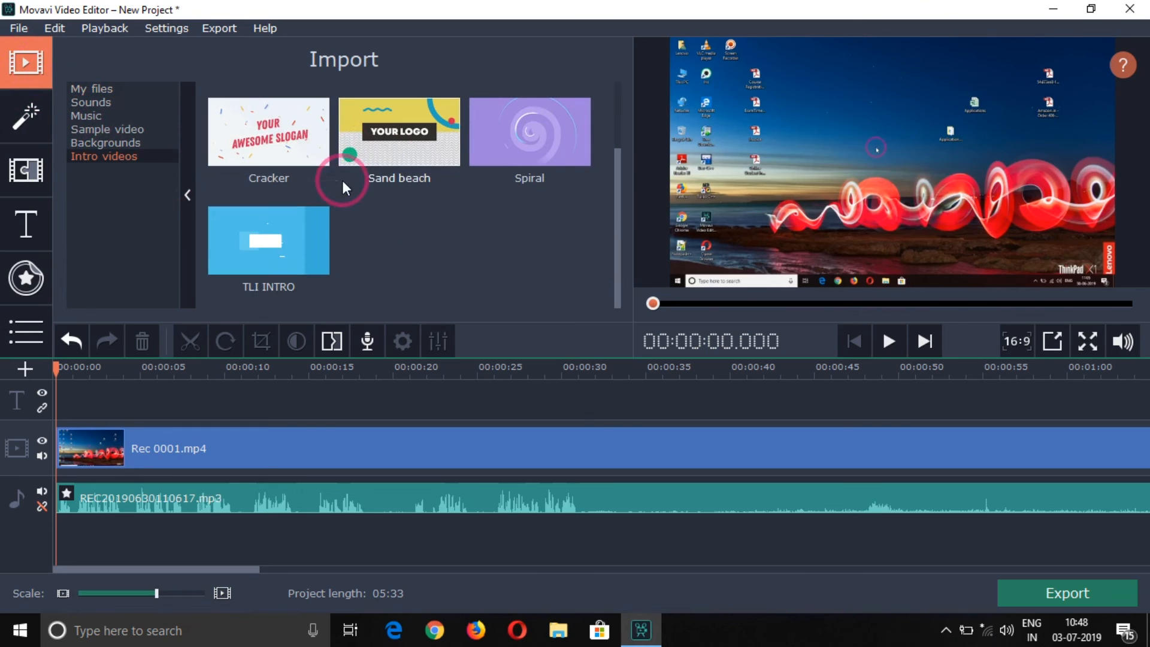
left_click(282, 245)
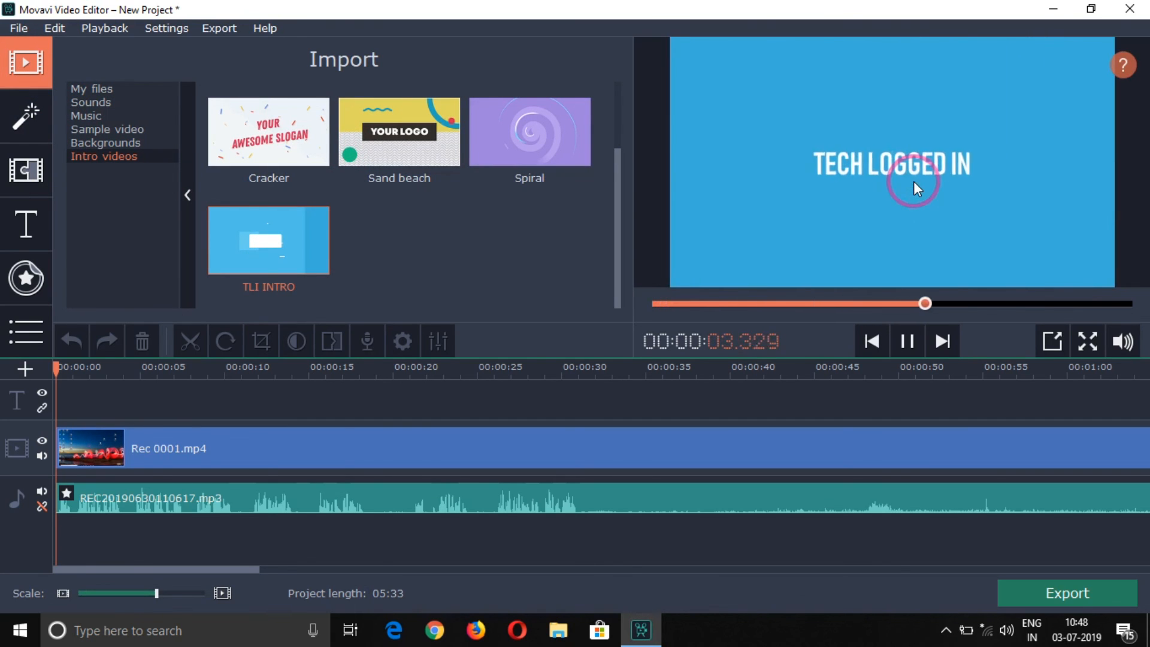
left_click_drag(298, 245, 56, 389)
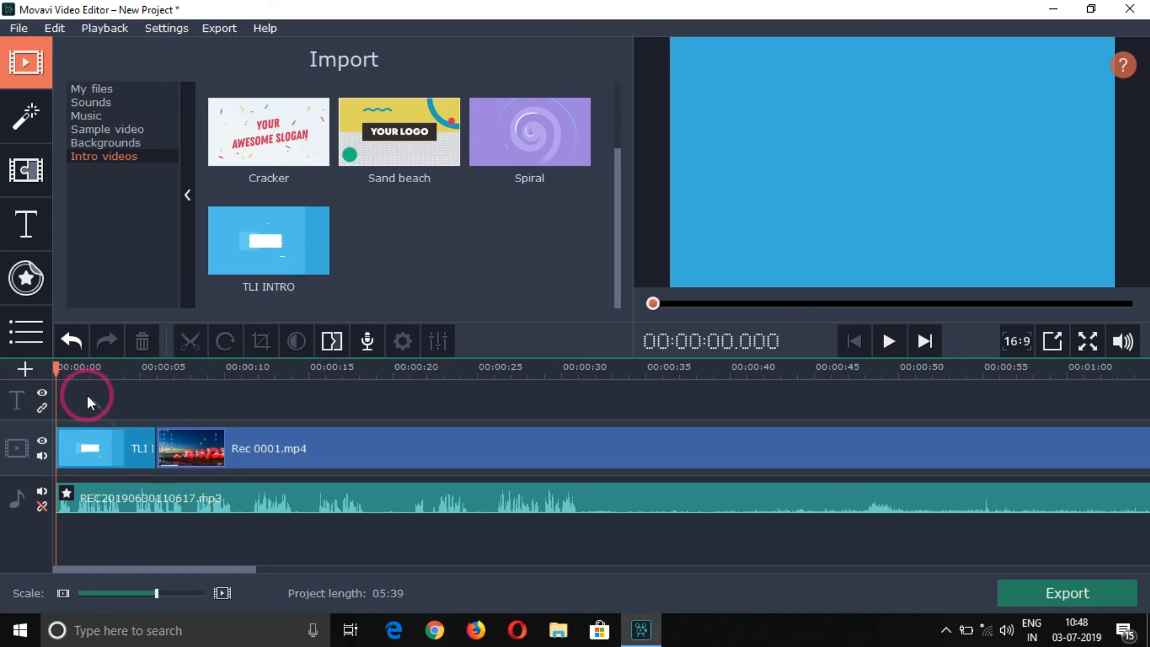